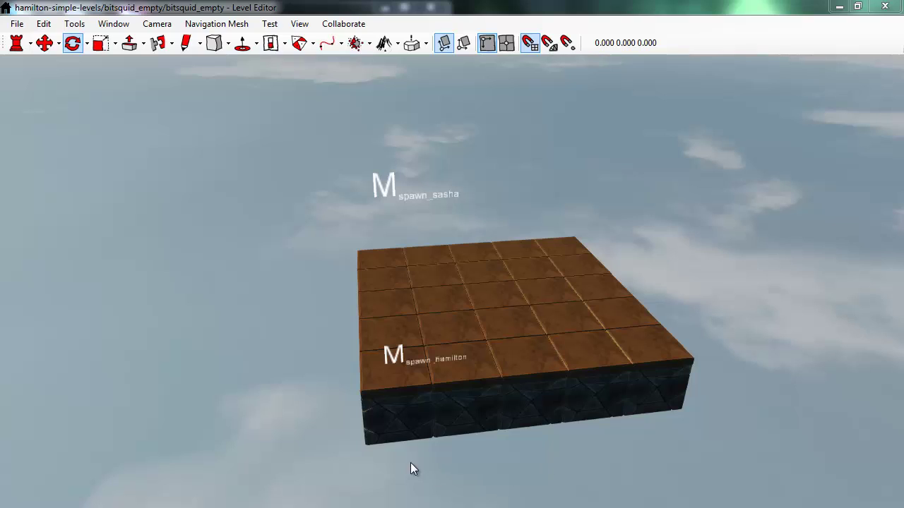
Open the Scenery Browser and select the hamilton-simple-levels/physics_boulder unit
click(411, 315)
click(124, 25)
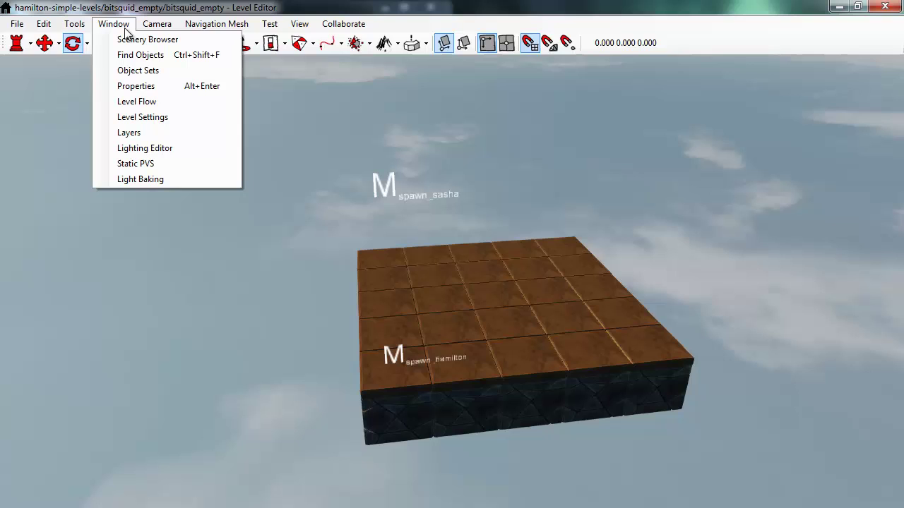
click(140, 39)
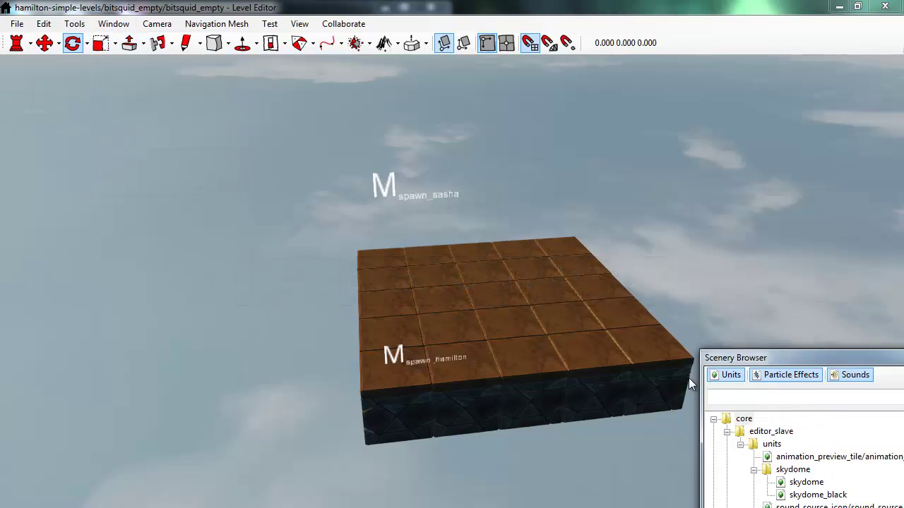
drag(749, 356, 661, 178)
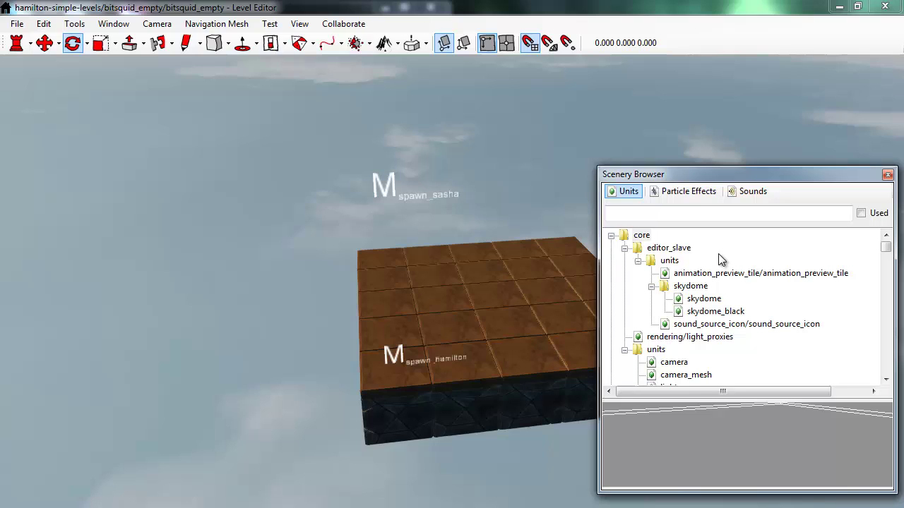
double_click(621, 237)
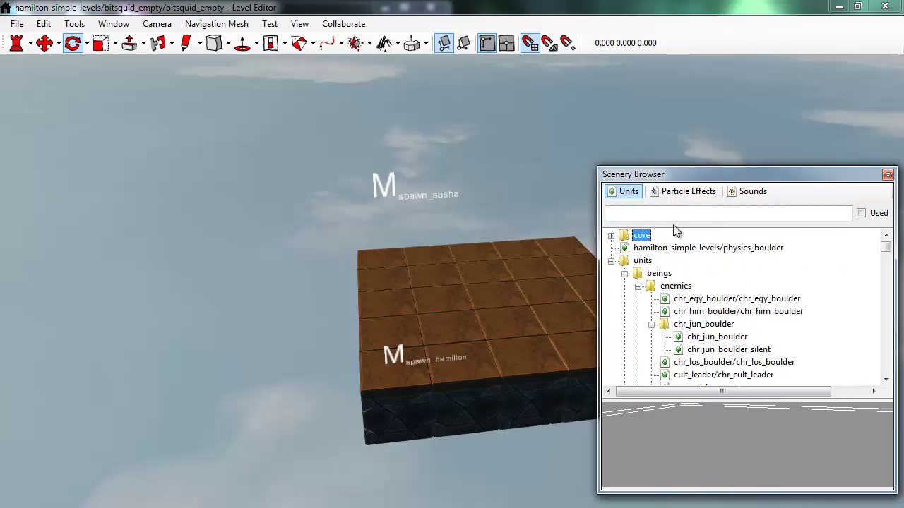
click(700, 251)
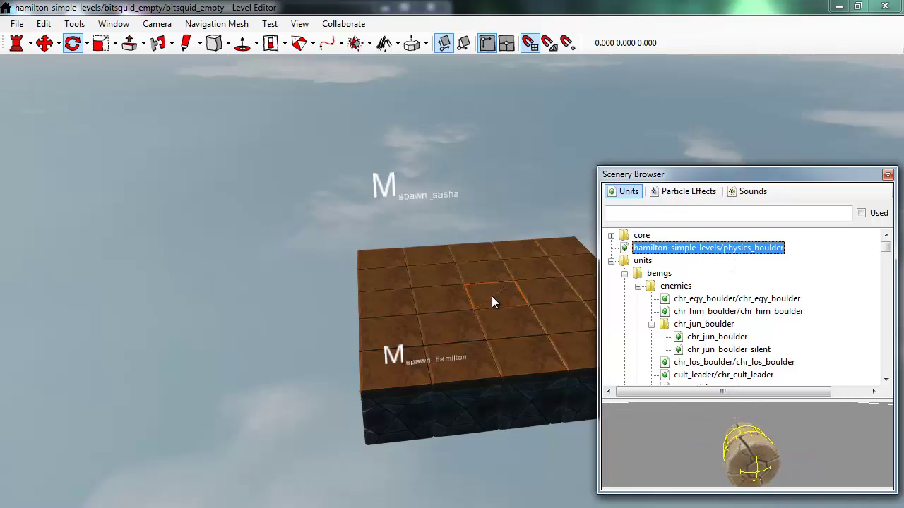
Place a physics_boulder in the middle of the platform and raise it 1.5 units
key(p)
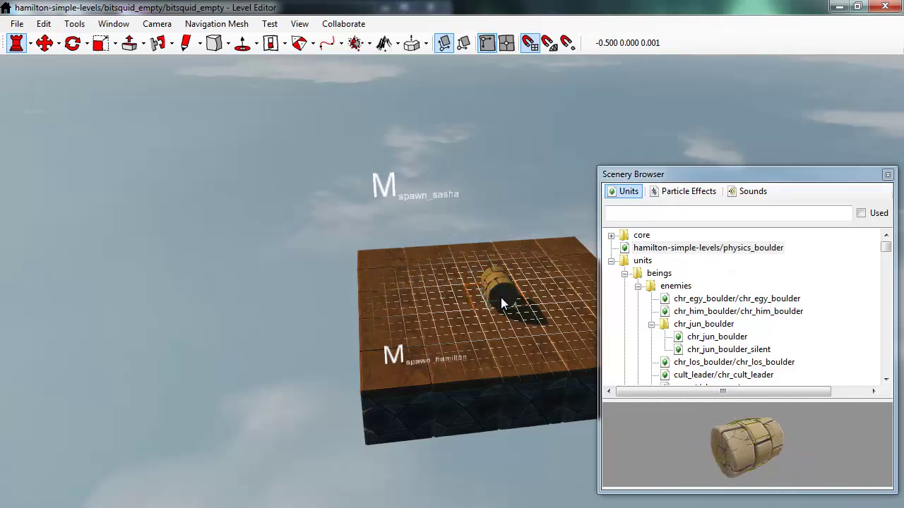
click(501, 297)
click(887, 175)
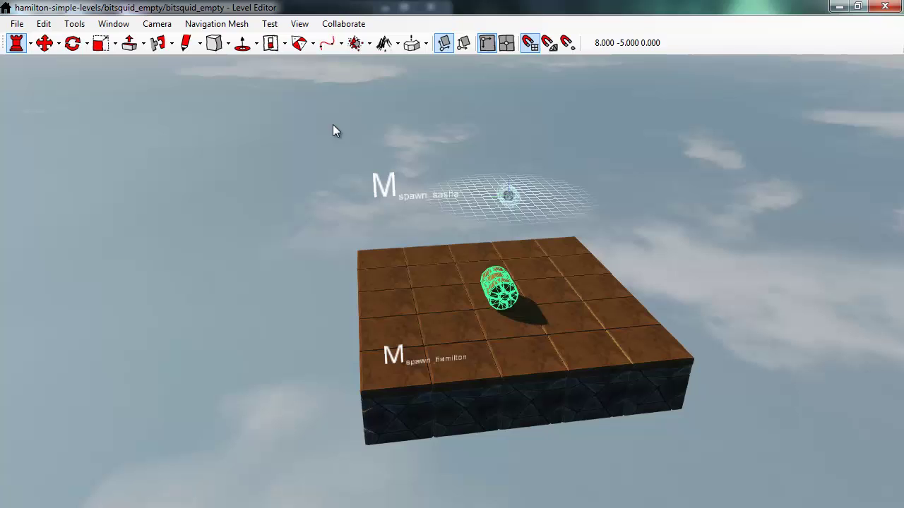
click(44, 43)
drag(499, 261, 452, 281)
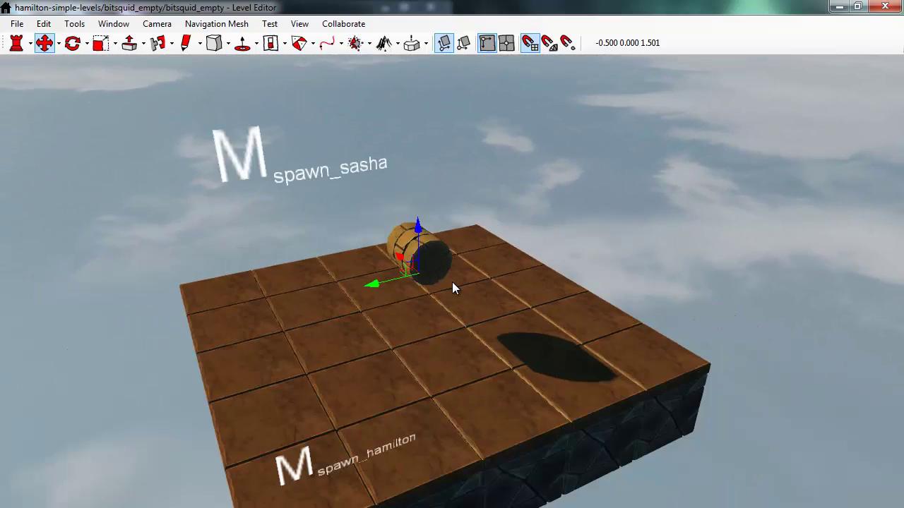
Simulate physics on the raised boulder so it drops to rest at height 0.035
click(452, 281)
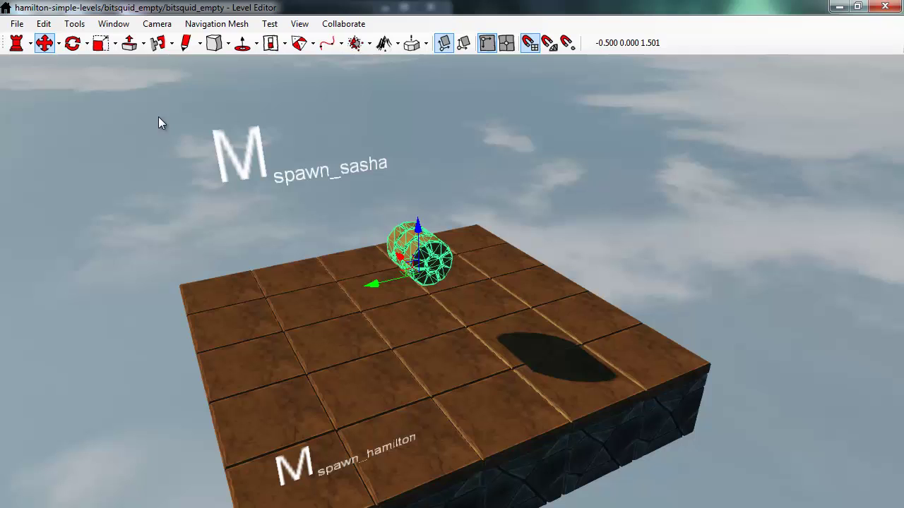
click(43, 23)
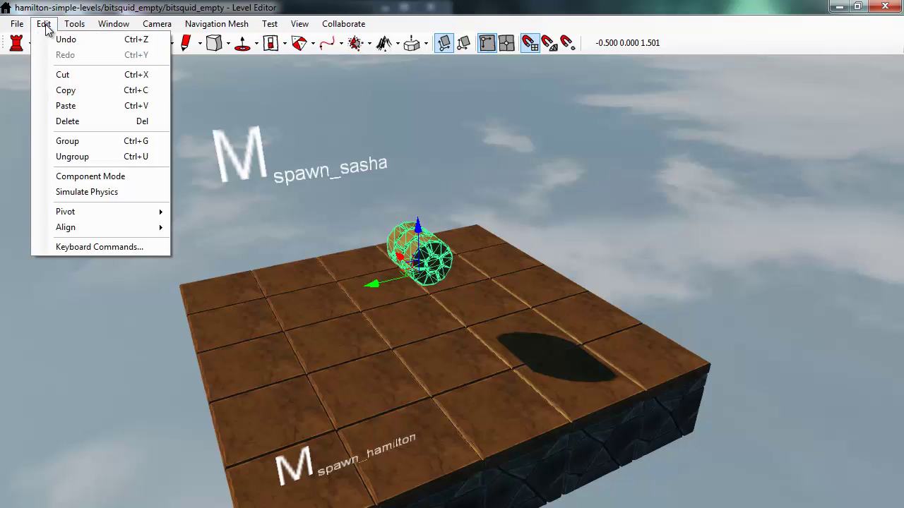
click(87, 193)
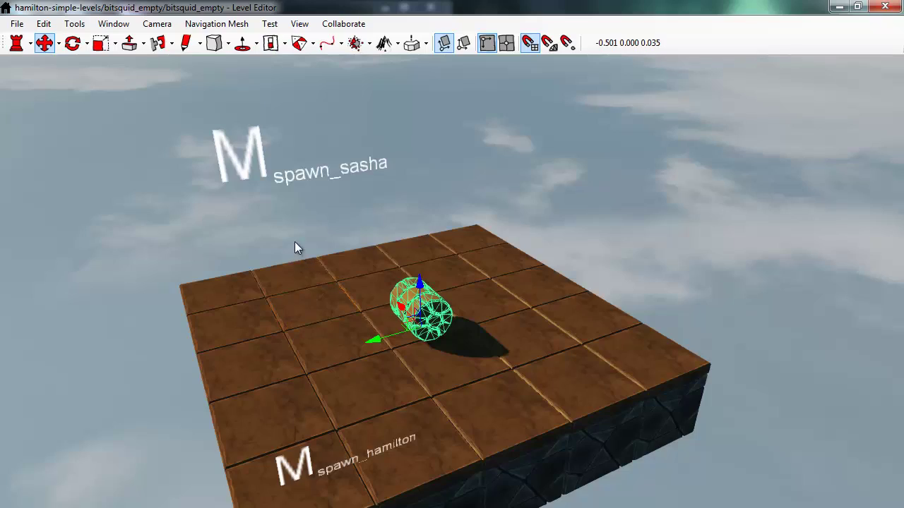
middle_drag(295, 242, 452, 281)
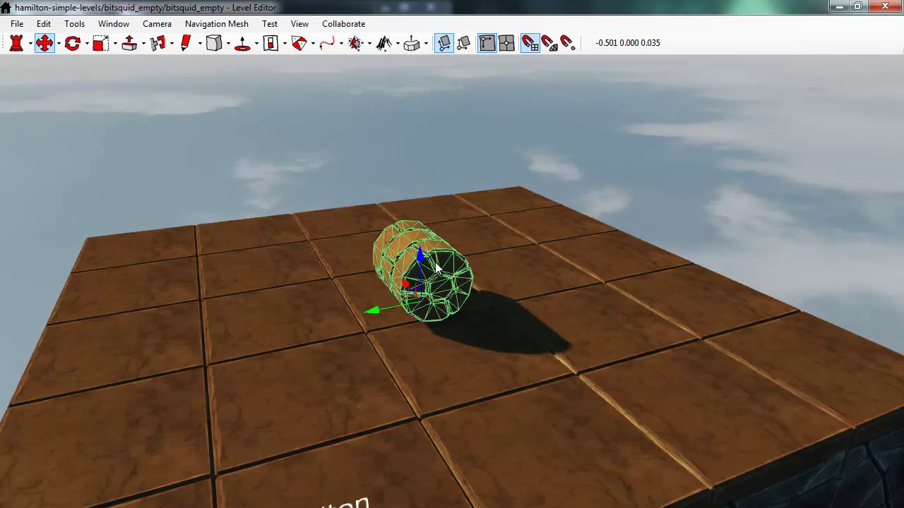
Create a Level Unit flow node for physics_boulder_1 and arrange it beside the spawn group
right_click(435, 263)
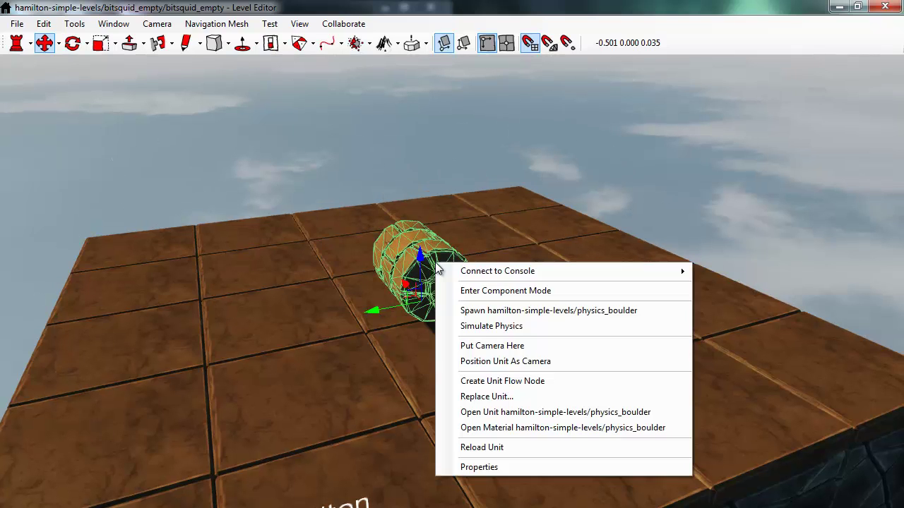
click(538, 385)
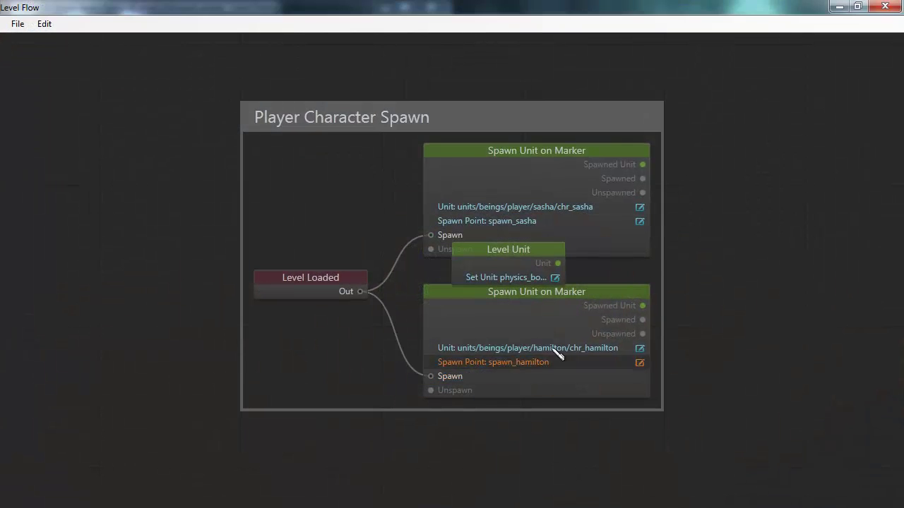
drag(525, 125, 343, 125)
drag(510, 245, 752, 224)
middle_drag(792, 349, 636, 344)
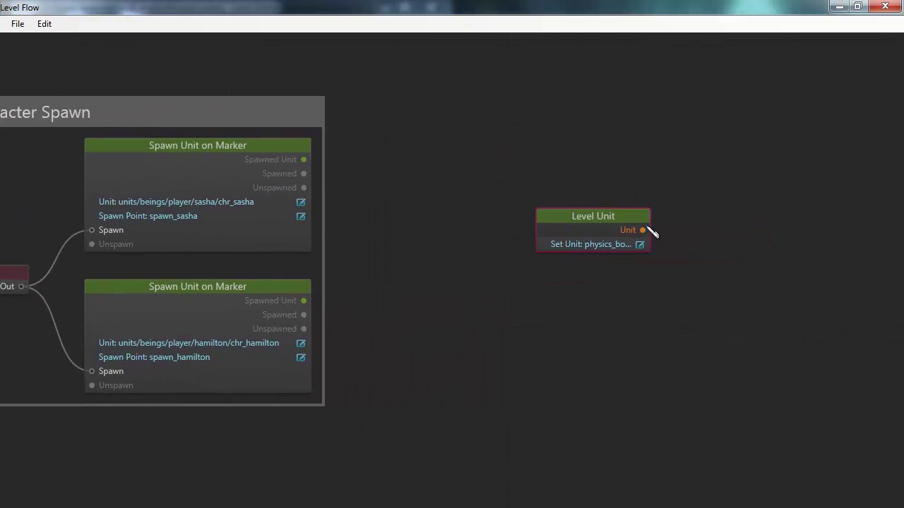
drag(656, 241, 734, 240)
drag(635, 214, 661, 213)
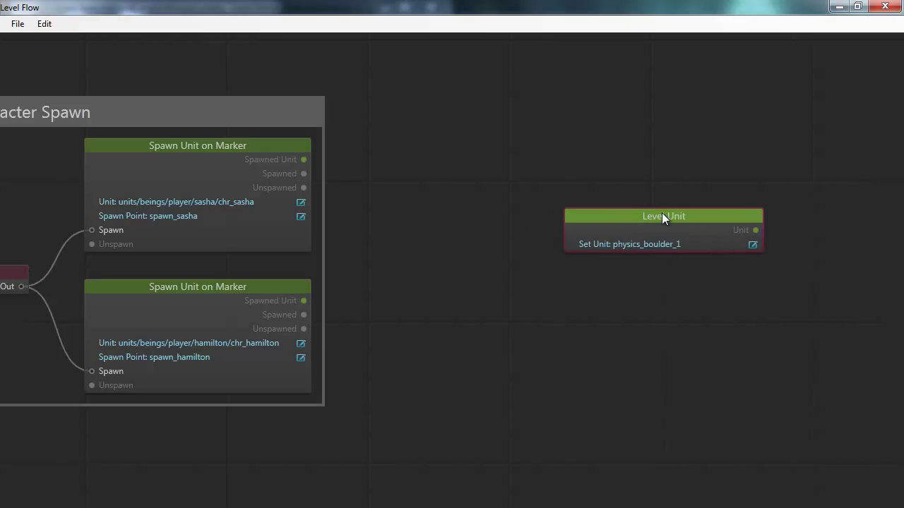
click(532, 286)
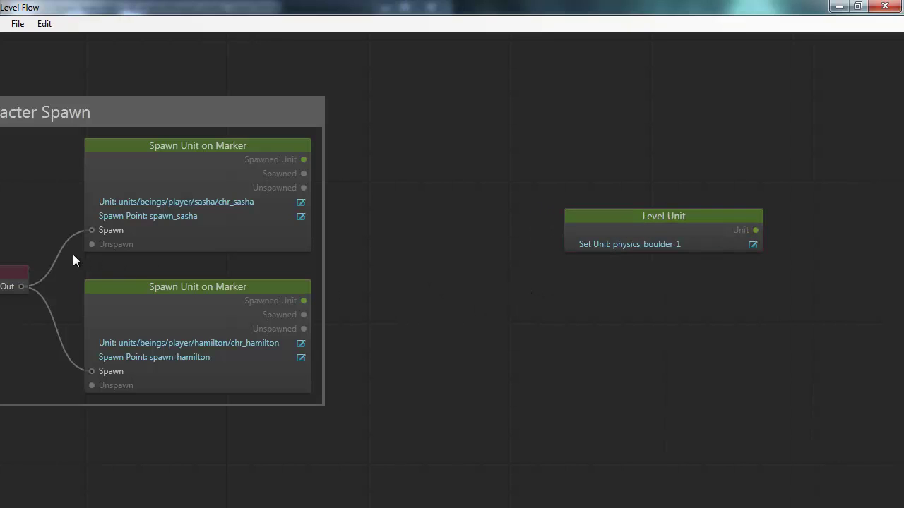
Duplicate the Level Loaded node with copy and paste and position the copy
click(14, 276)
key(ctrl+c)
key(ctrl+v)
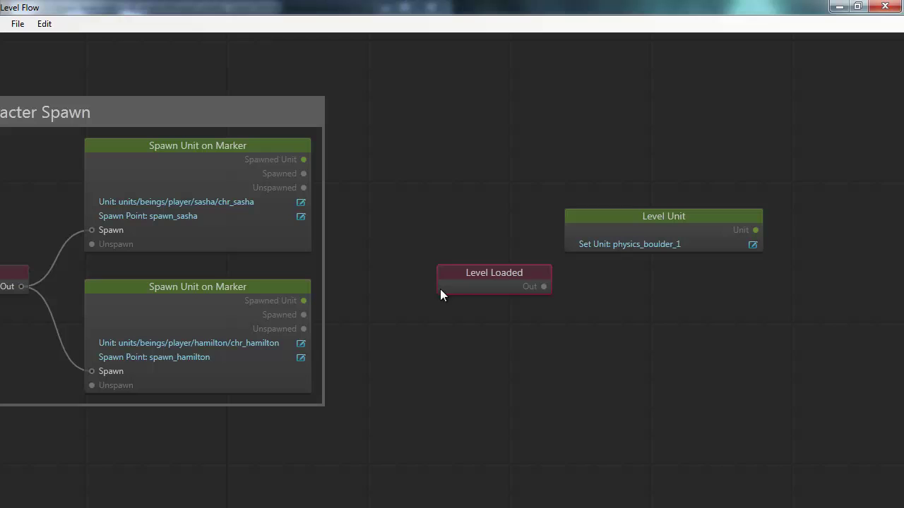
drag(486, 277, 415, 263)
drag(629, 214, 613, 171)
Insert a Physics > Push node and feed the boulder's Level Unit into its Unit input
right_click(709, 284)
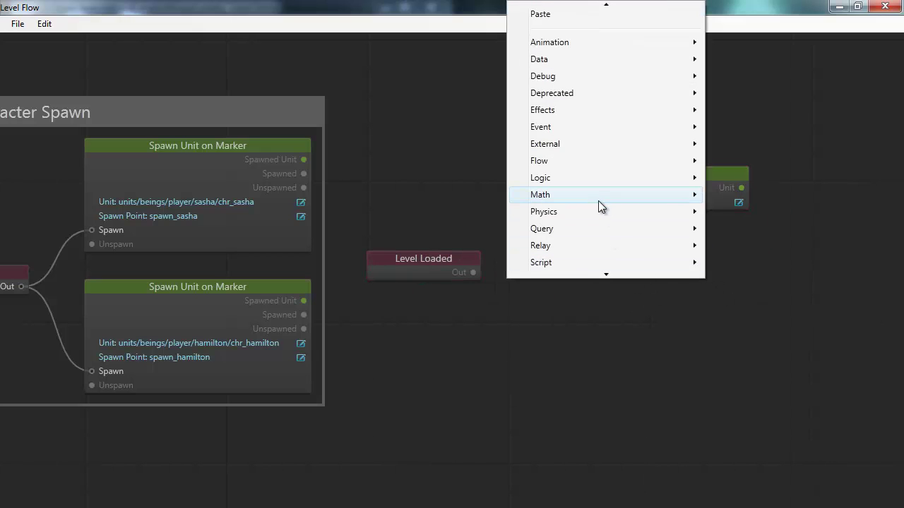
mouse_move(689, 213)
click(754, 213)
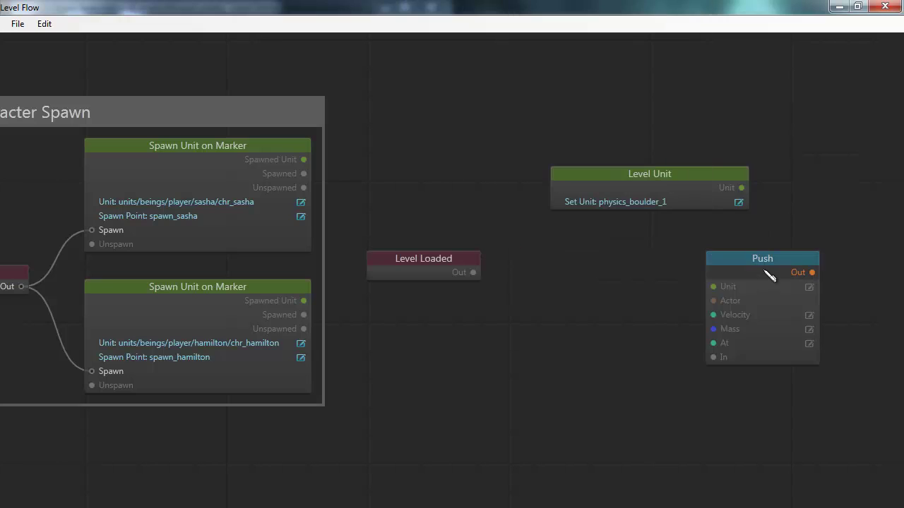
drag(763, 258, 820, 244)
drag(742, 188, 785, 267)
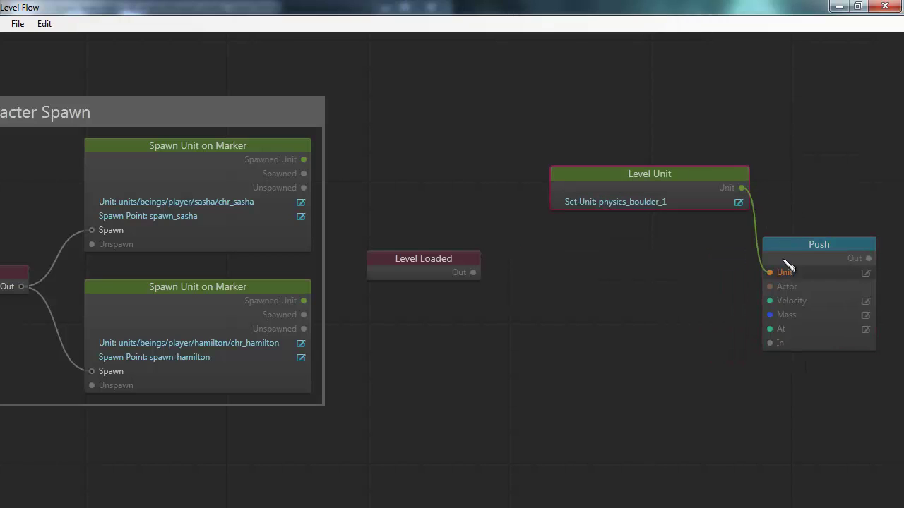
Set Push Velocity to 0 0 10 and Mass to 100, triggered by Level Loaded
click(864, 308)
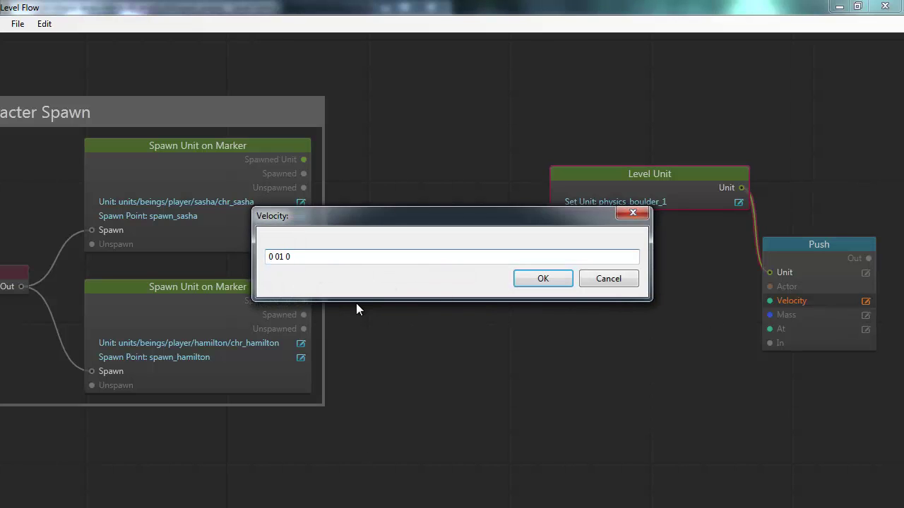
key(Right)
click(535, 278)
click(865, 315)
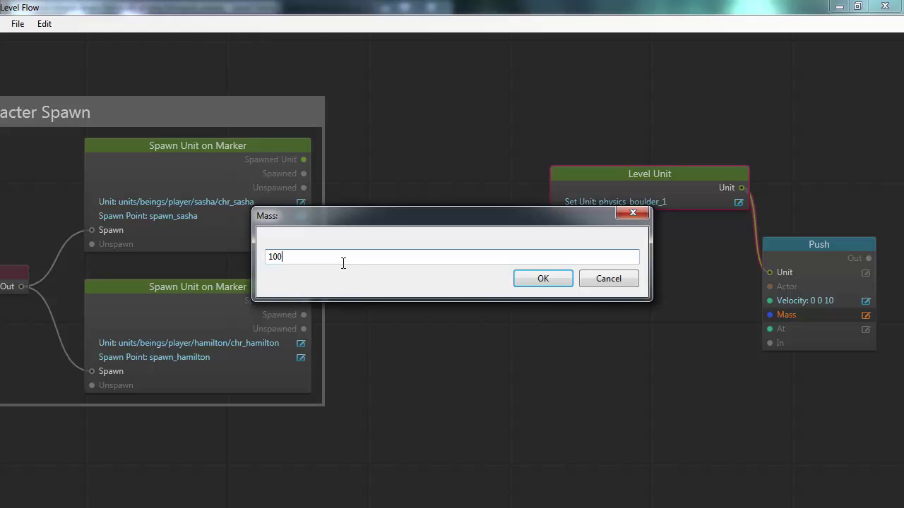
click(522, 280)
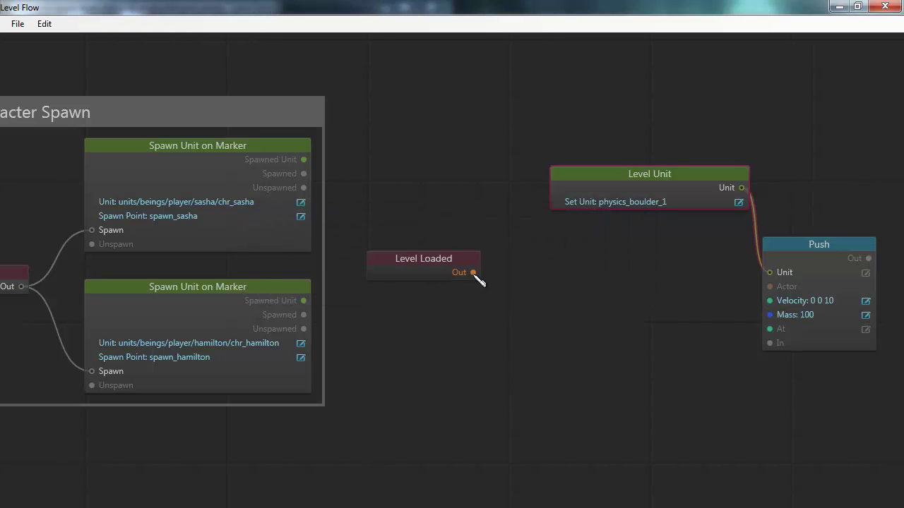
drag(473, 272, 773, 344)
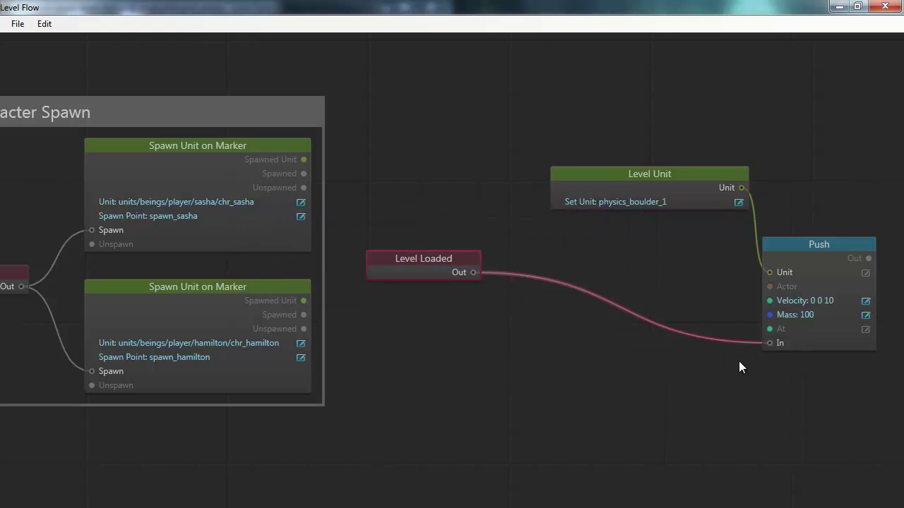
Insert a Delay node with Time 2 between Level Loaded and the Push node
right_click(608, 304)
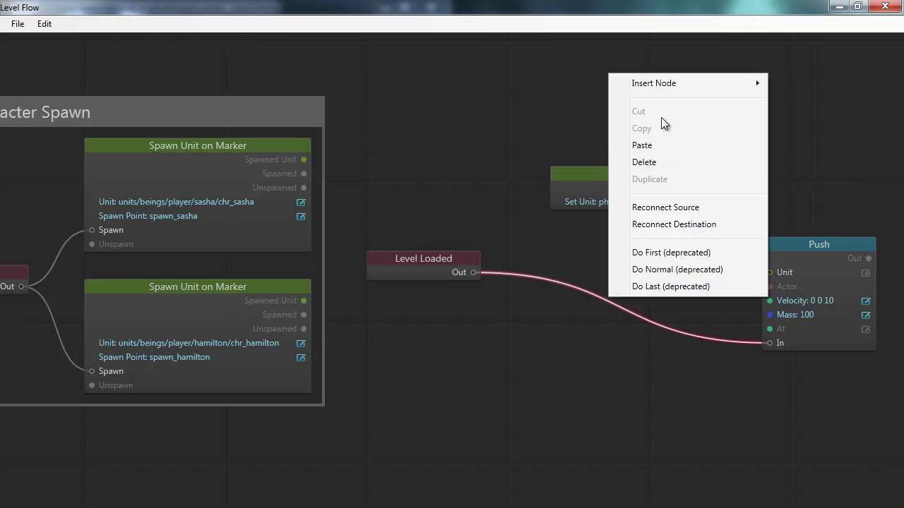
mouse_move(672, 82)
mouse_move(818, 221)
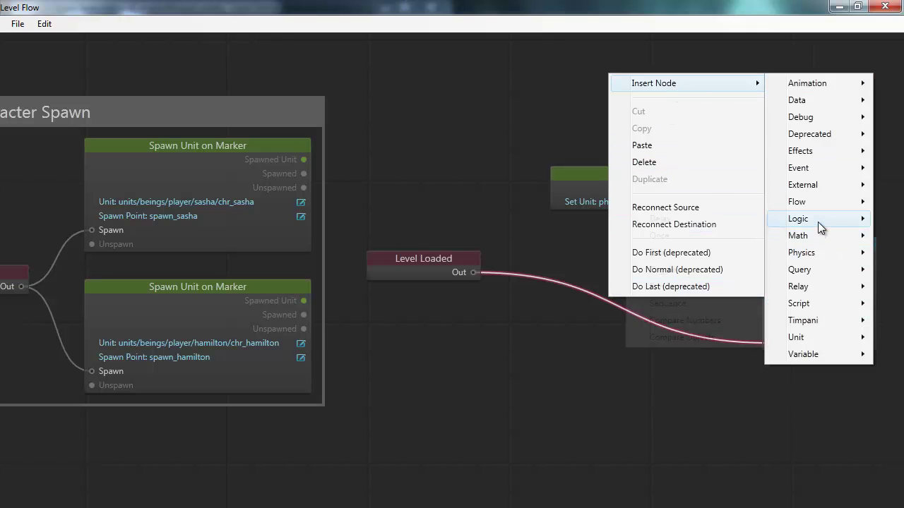
click(661, 219)
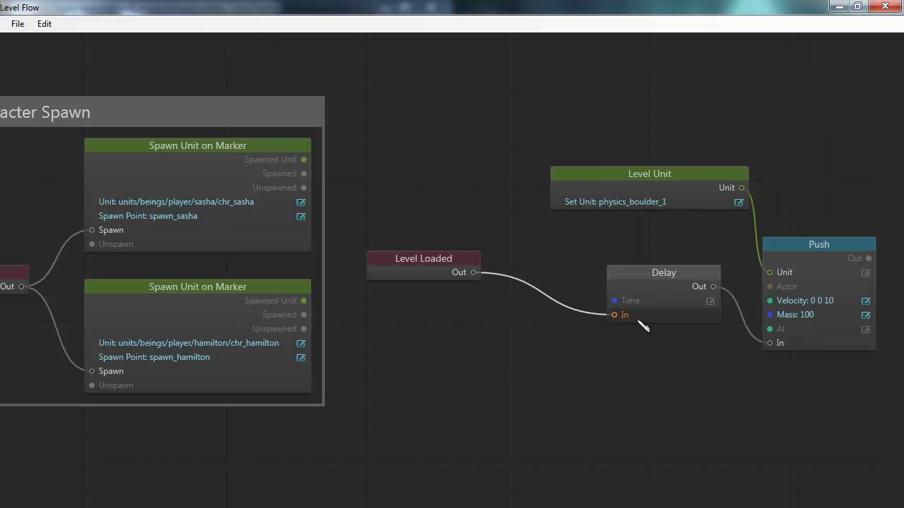
click(710, 304)
text(2)
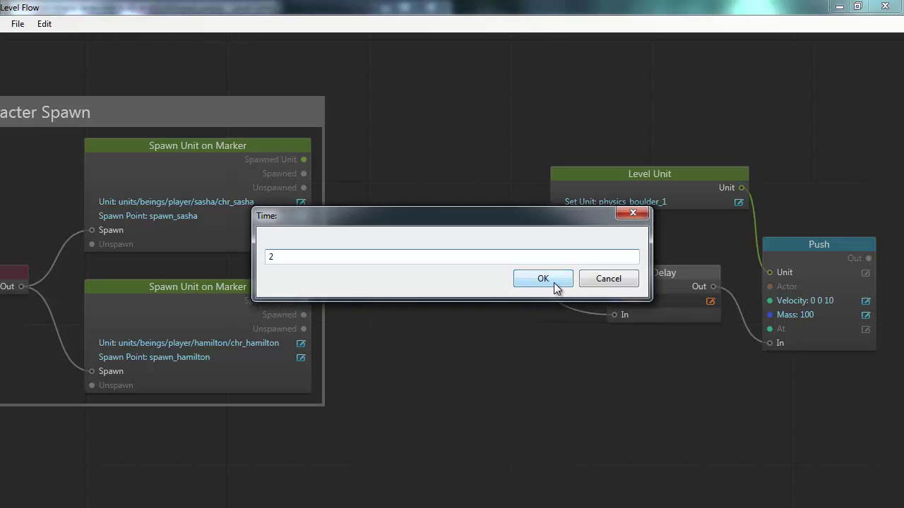
click(554, 284)
drag(673, 288, 575, 331)
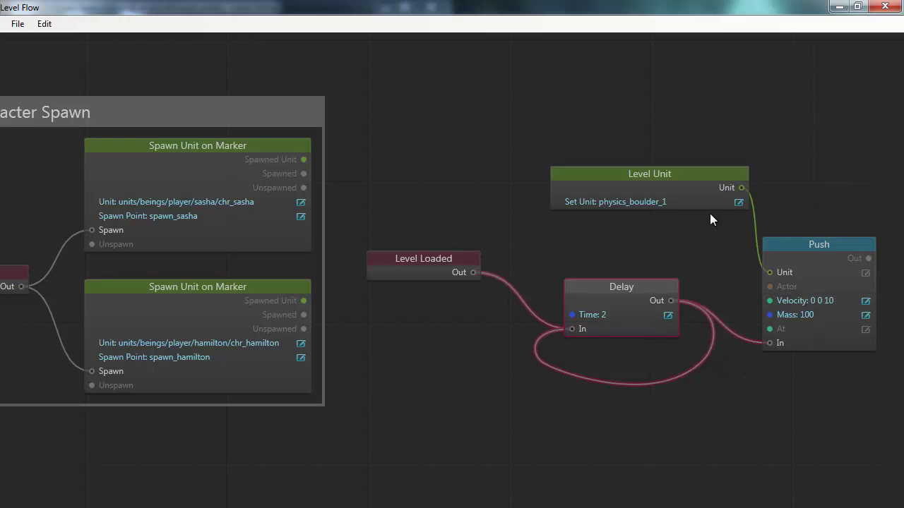
click(820, 130)
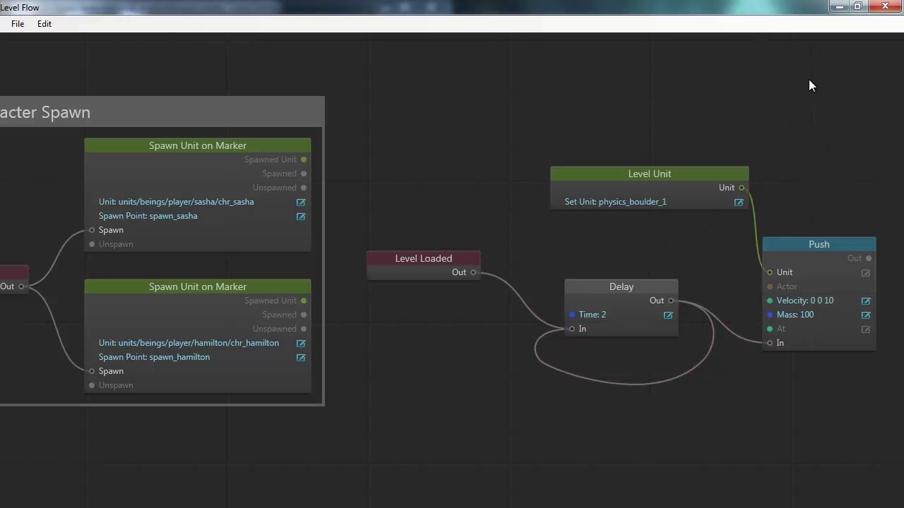
click(885, 7)
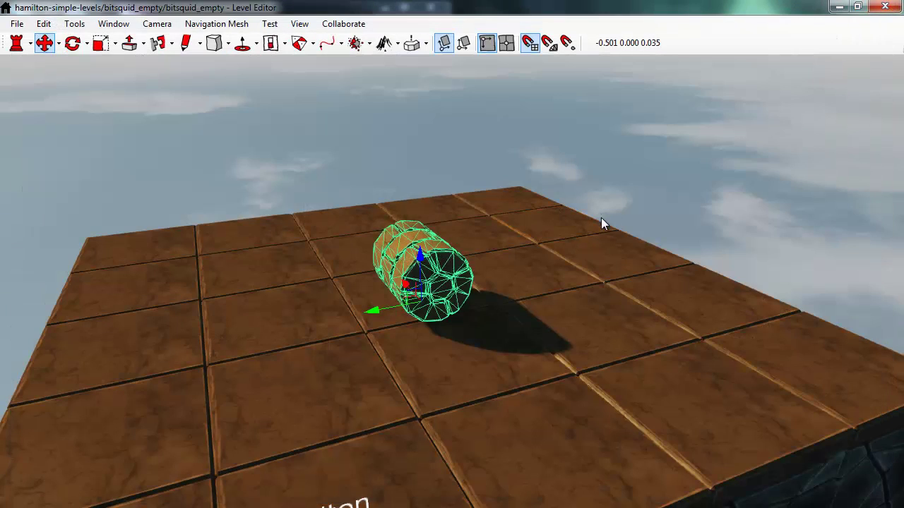
click(669, 179)
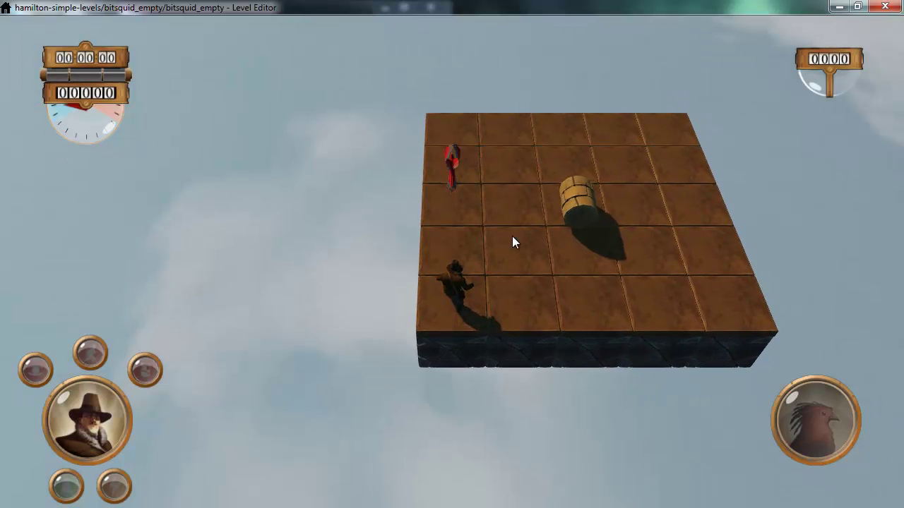
click(580, 275)
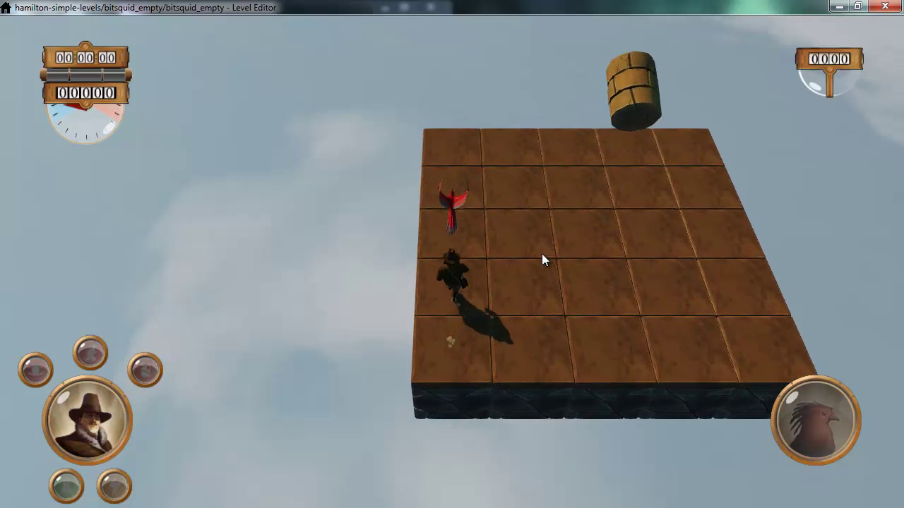
click(613, 220)
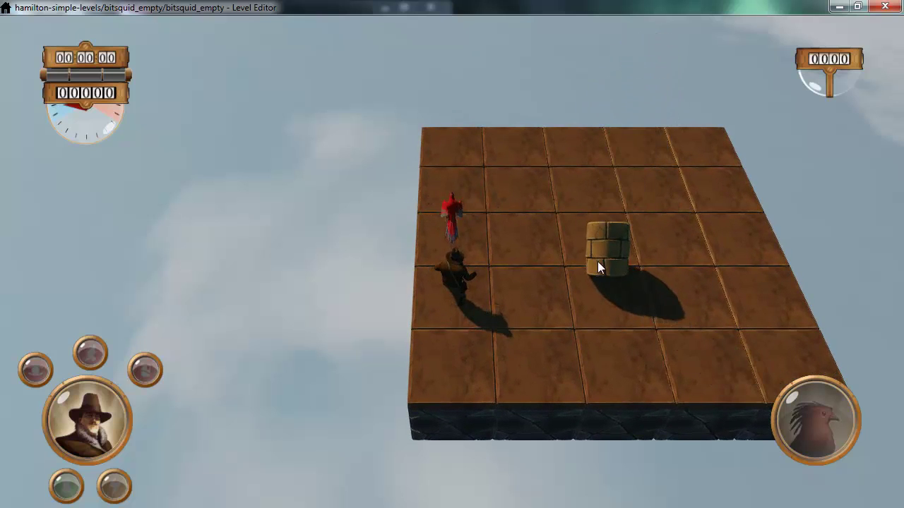
click(616, 258)
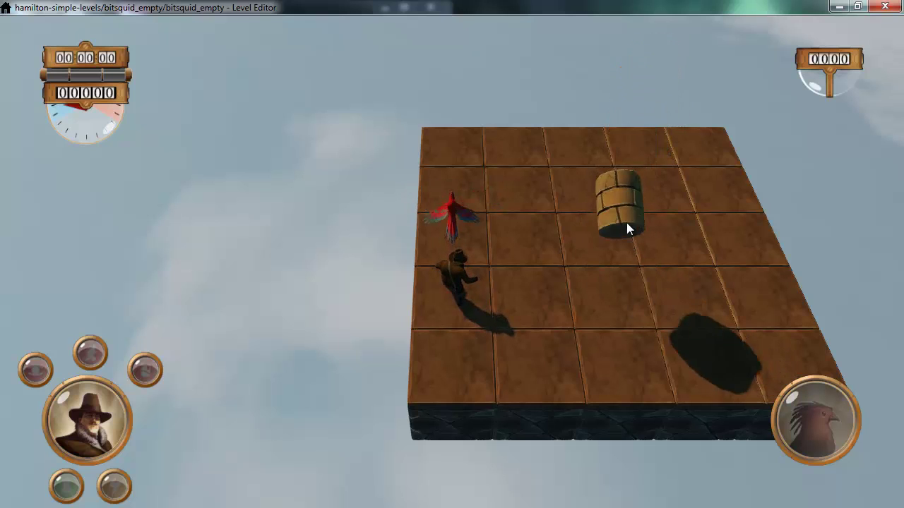
key(Escape)
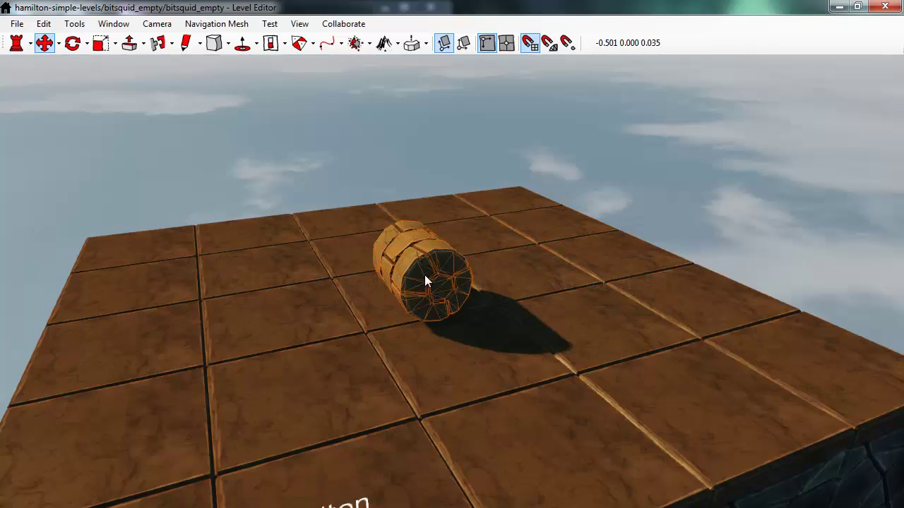
click(416, 292)
ctrl+click(444, 277)
click(443, 229)
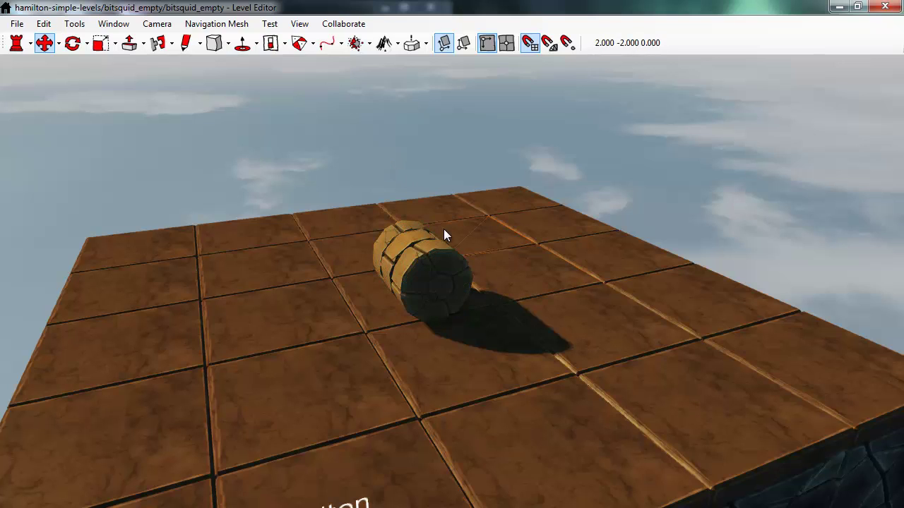
click(445, 226)
ctrl+click(442, 272)
click(423, 281)
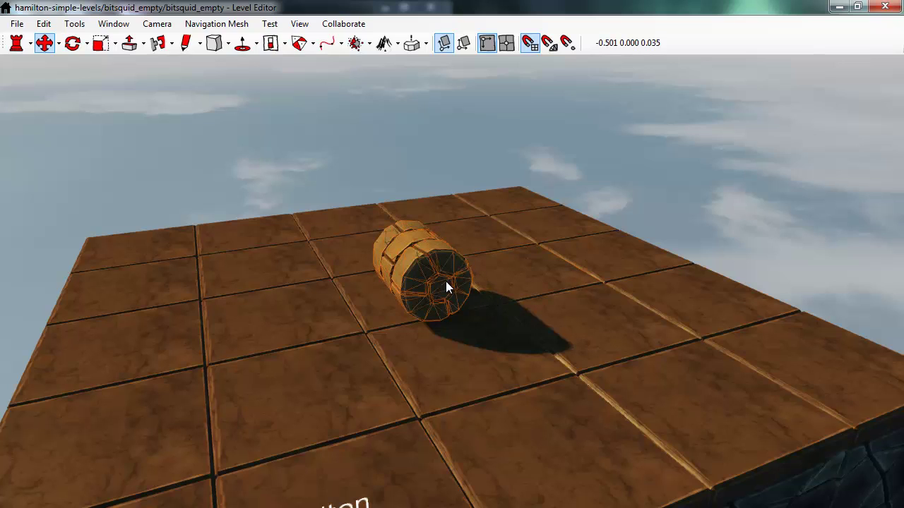
click(412, 252)
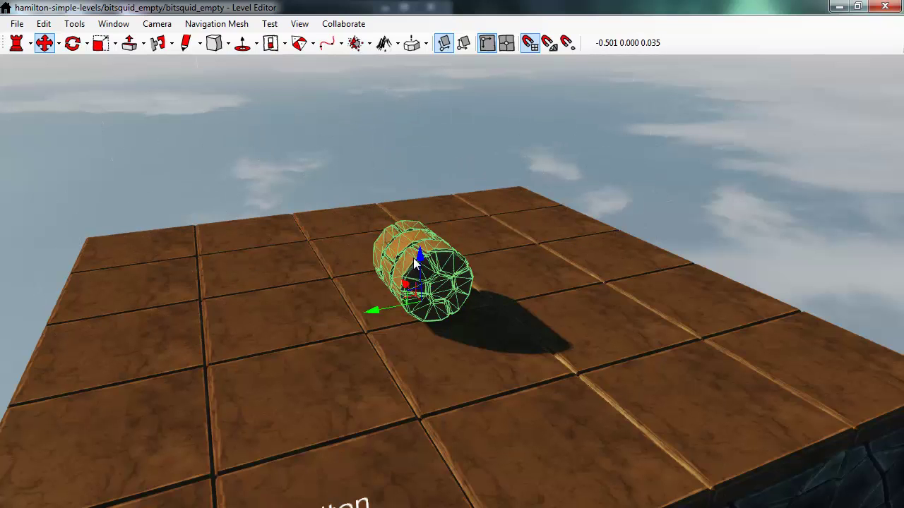
Open the physics_boulder unit in the Unit Editor and show its Flow graph
right_click(401, 249)
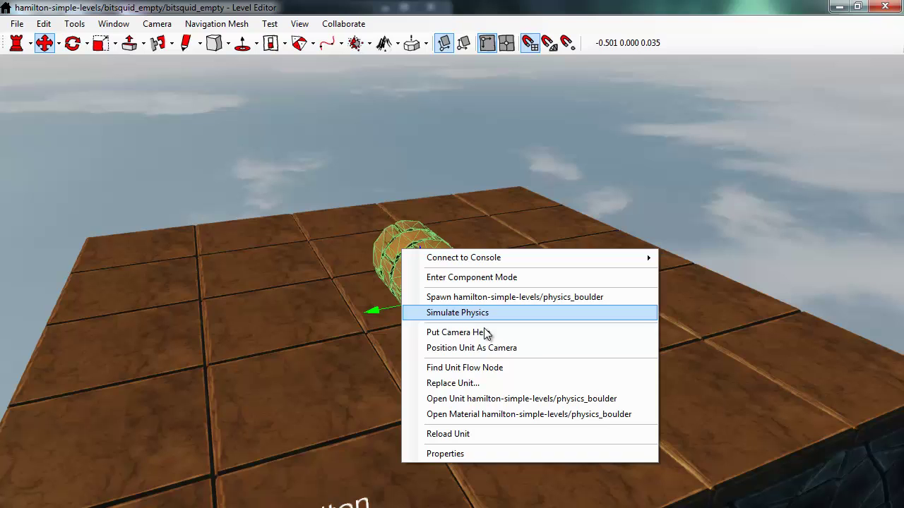
click(591, 399)
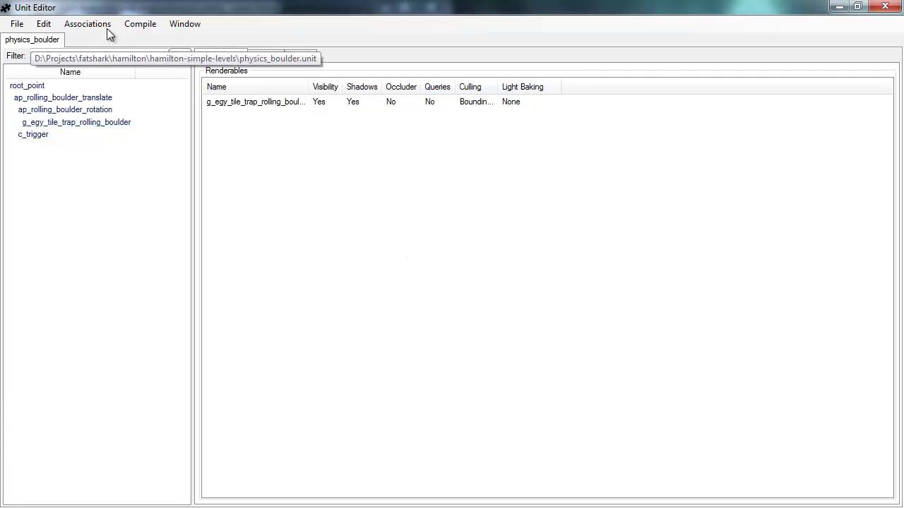
click(184, 24)
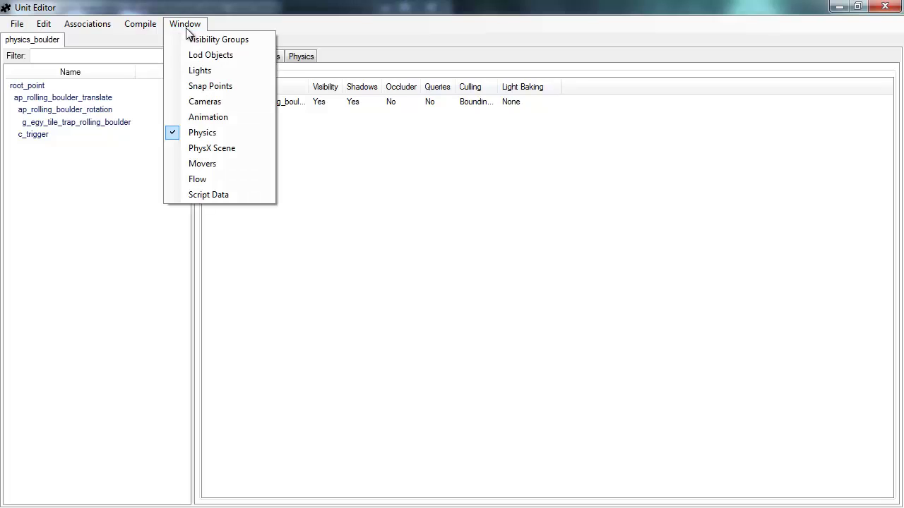
click(206, 179)
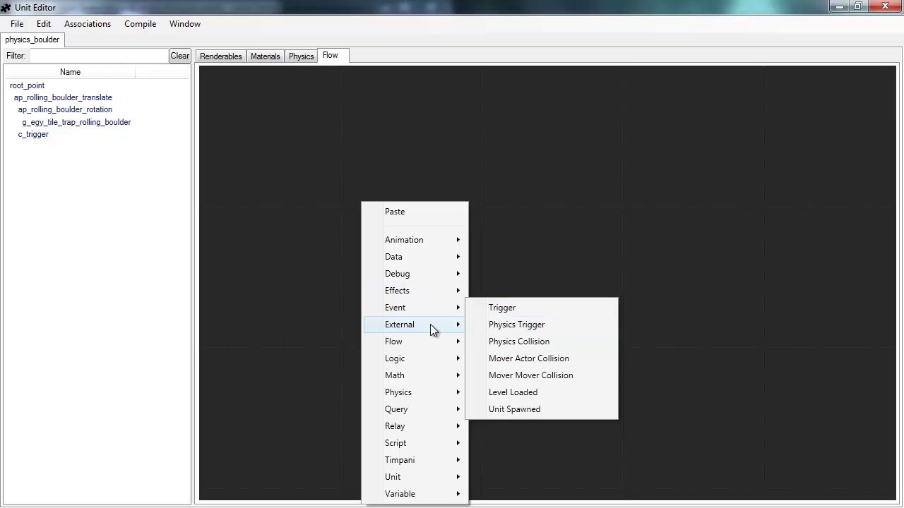
Add an External In Event node to the boulder flow and name its event Jump
mouse_move(442, 330)
click(538, 361)
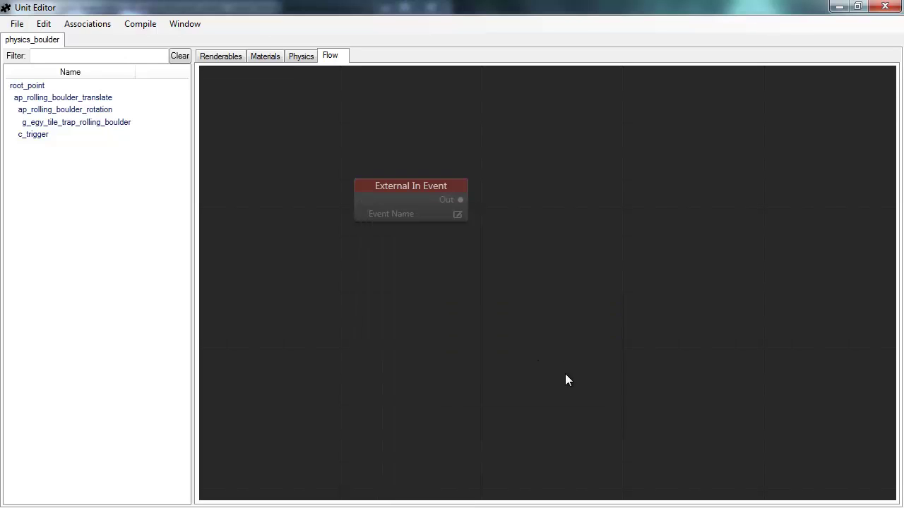
drag(425, 185, 405, 208)
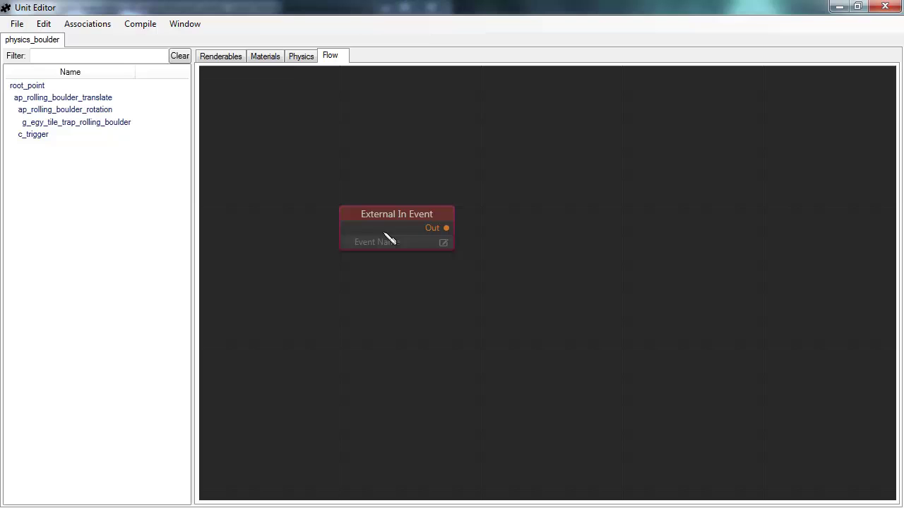
click(444, 244)
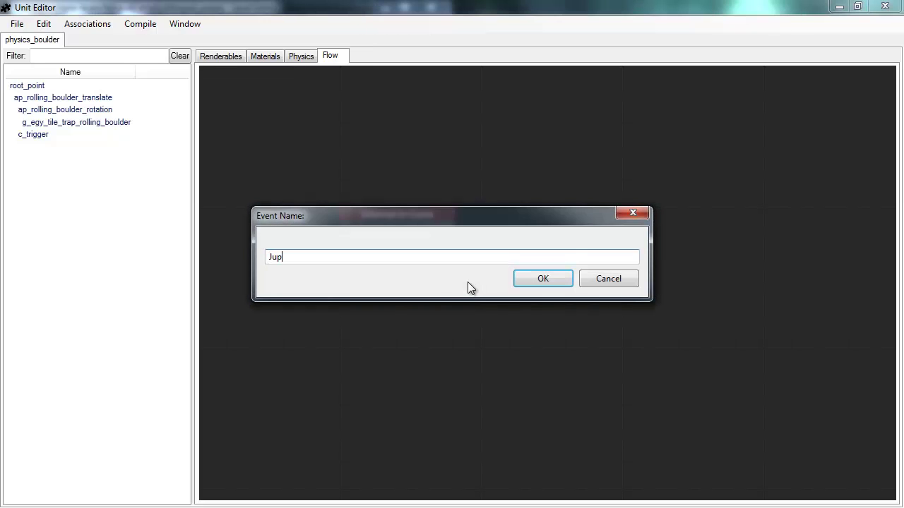
text(Jup)
key(BackSpace)
text(m)
key(Return)
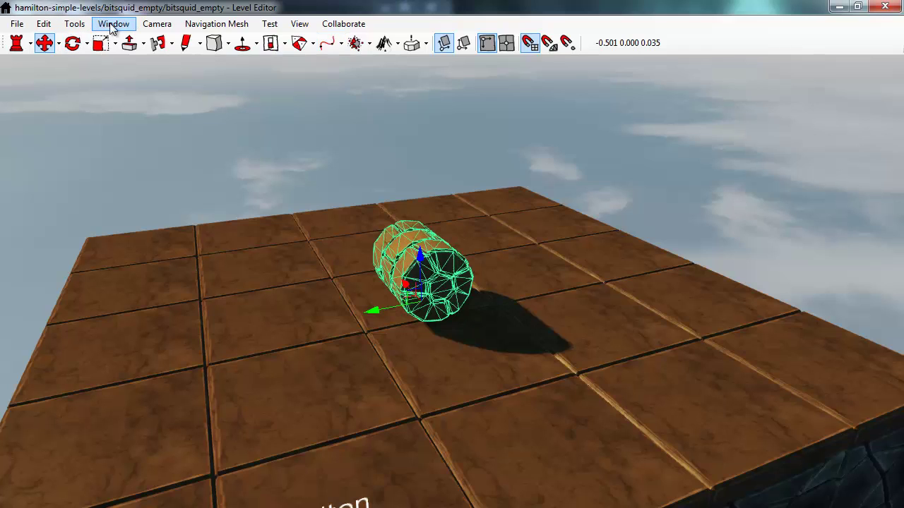
Open the Level Flow window, enlarge it, and select the Push node to copy
click(113, 24)
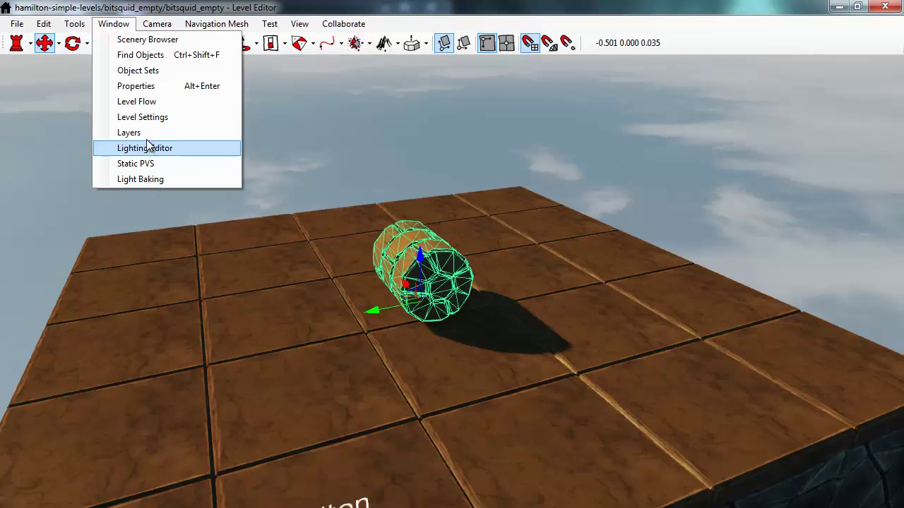
click(141, 103)
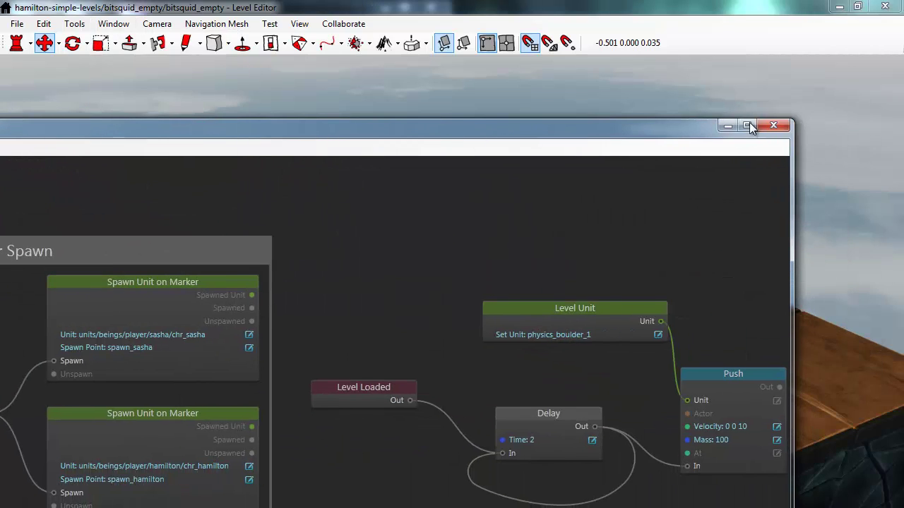
click(749, 125)
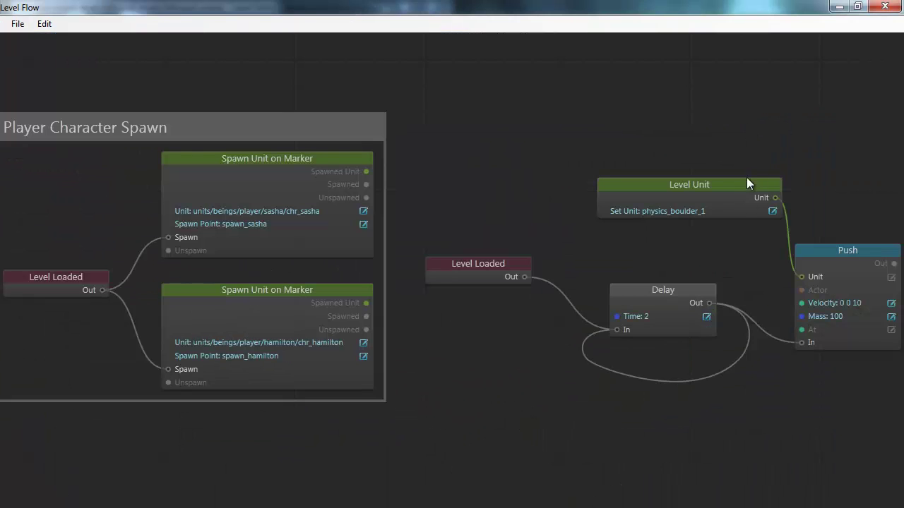
click(863, 250)
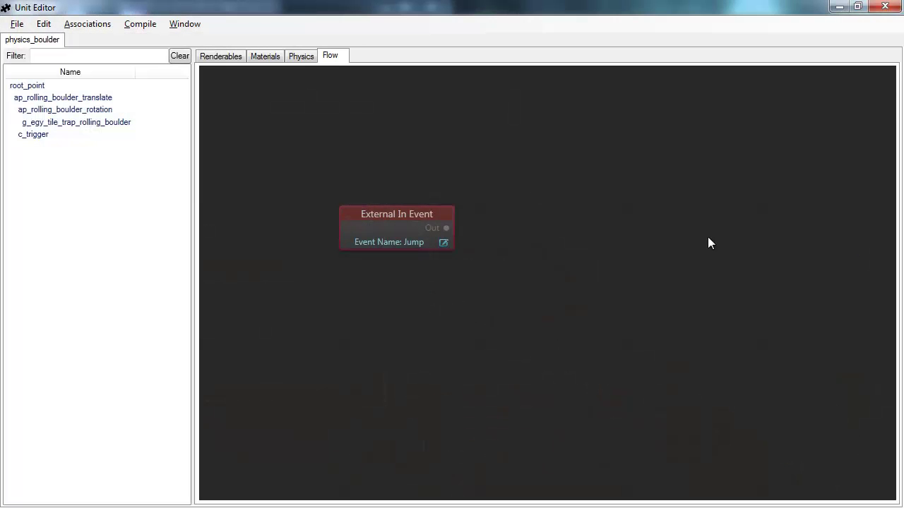
Paste the Push node into the boulder flow and wire the Jump event into it
key(ctrl+v)
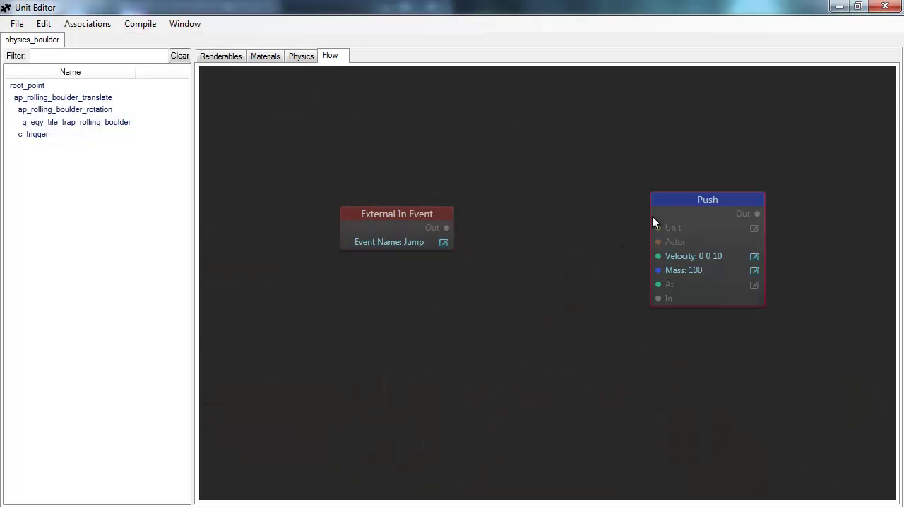
drag(689, 199, 690, 184)
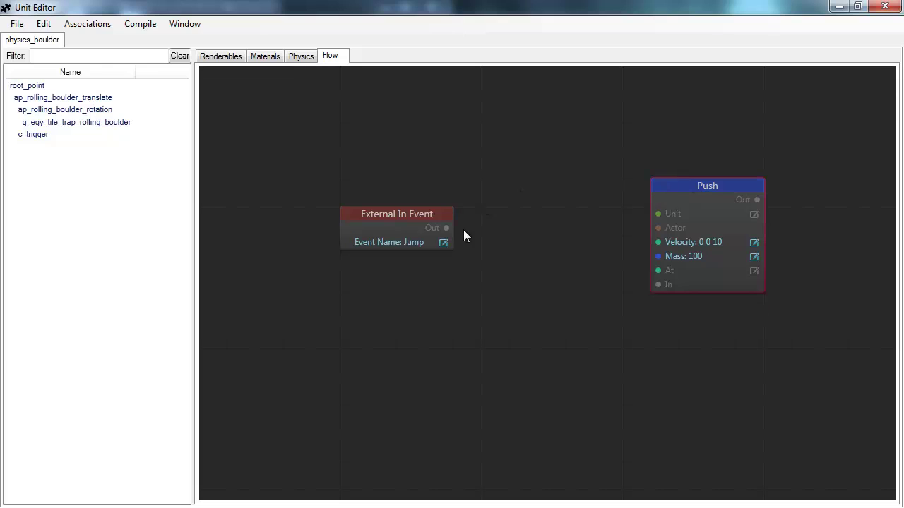
drag(447, 228, 658, 285)
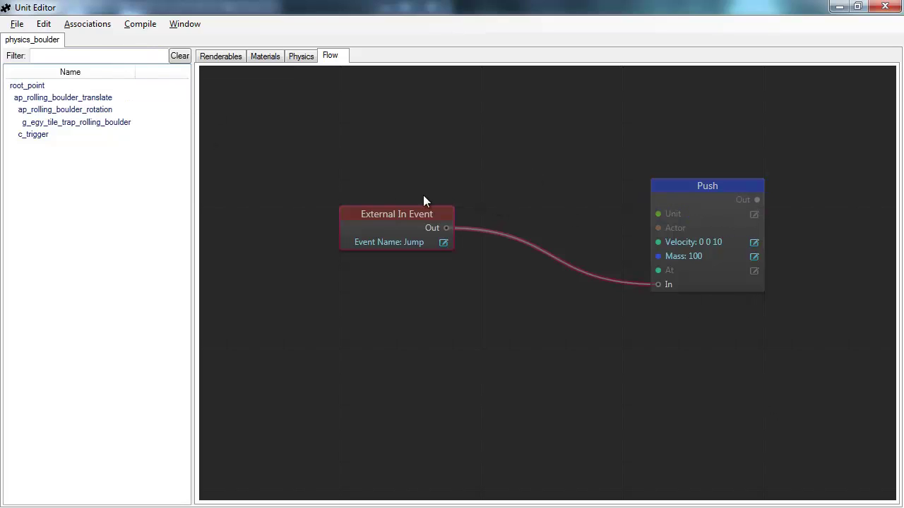
Set the Push node's Unit to My Unit and tidy the node positions
click(754, 215)
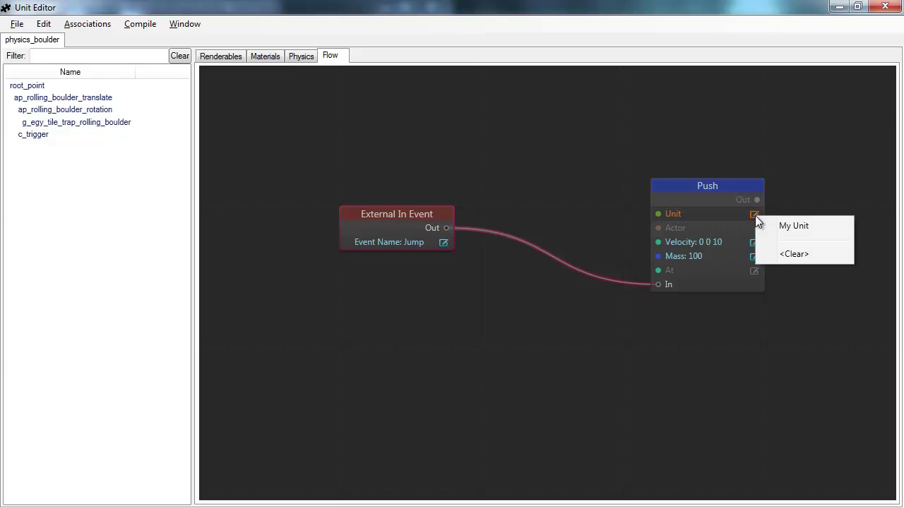
click(803, 230)
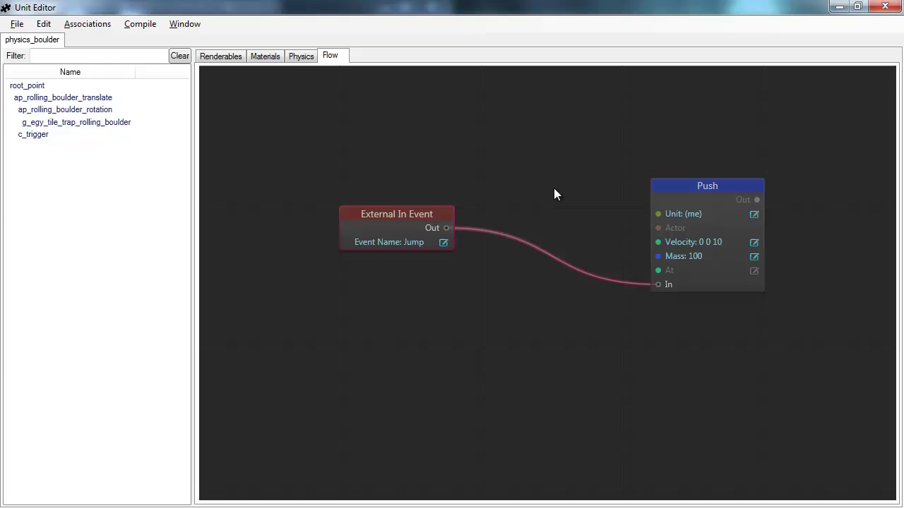
drag(405, 214, 428, 206)
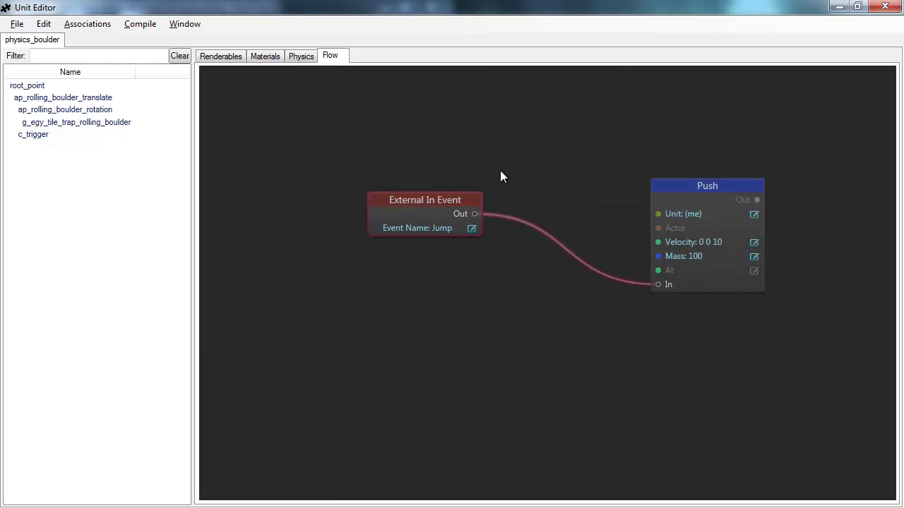
drag(703, 186, 629, 179)
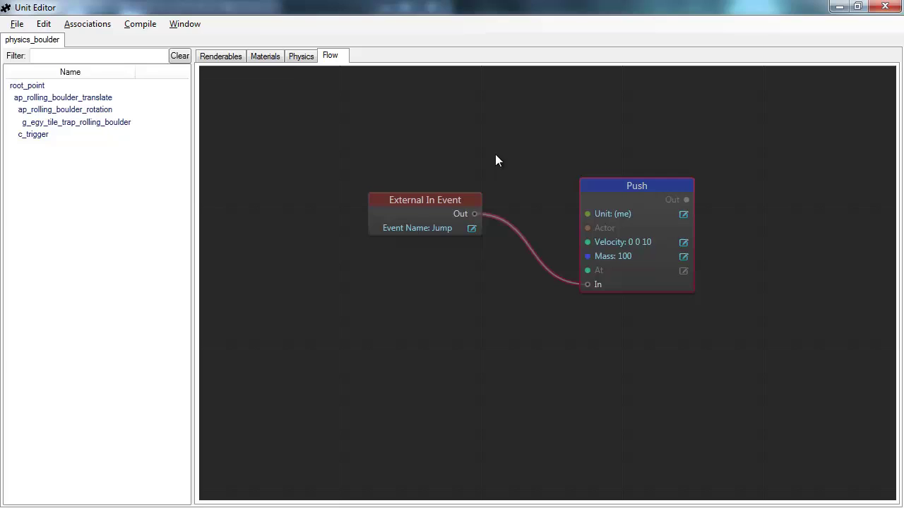
click(562, 155)
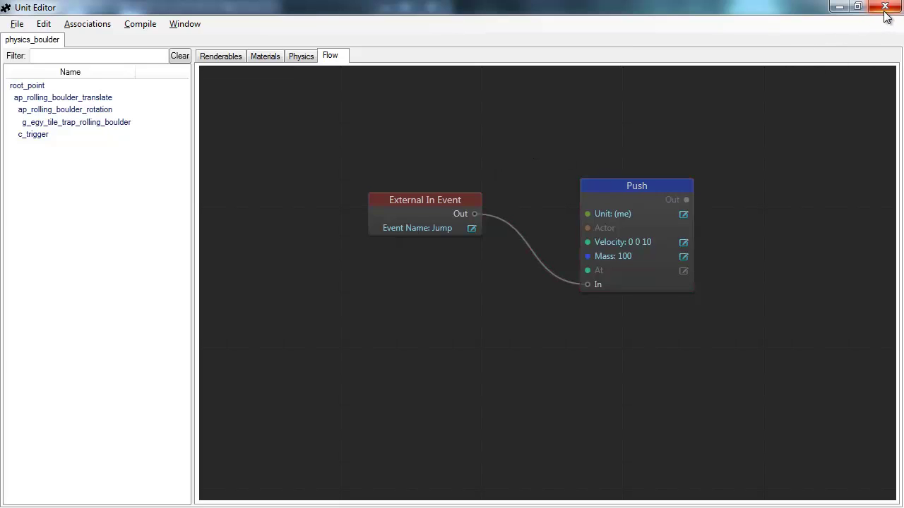
Save the physics_boulder unit and close the Unit Editor and Level Flow windows
click(17, 24)
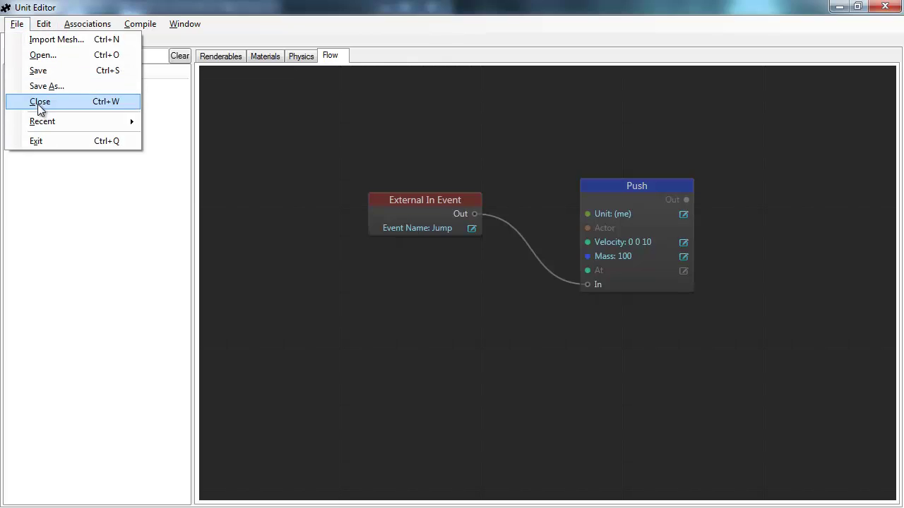
click(36, 72)
click(886, 8)
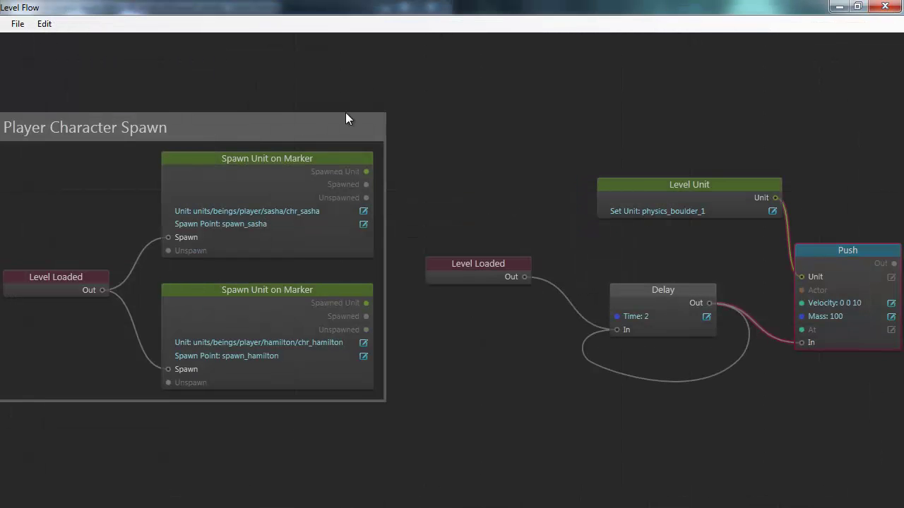
click(885, 6)
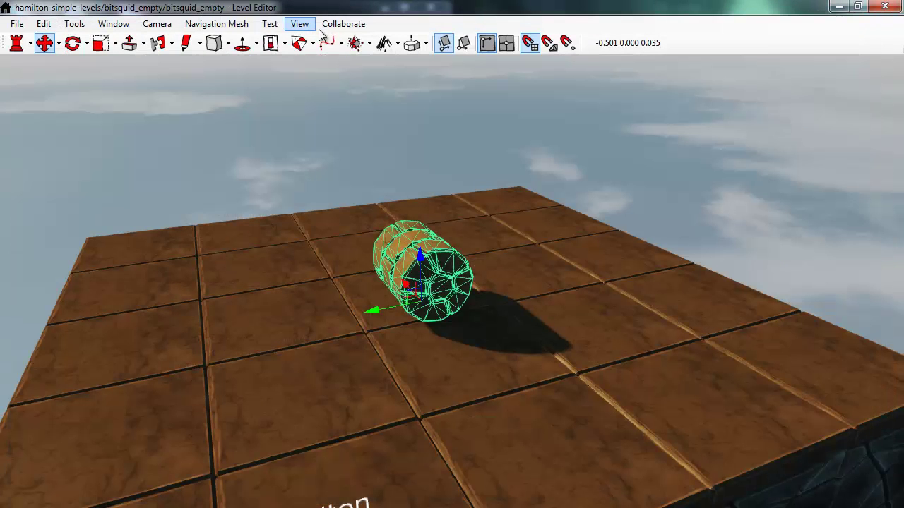
Reload all resources from the Test menu and leave the boulder deselected
click(279, 25)
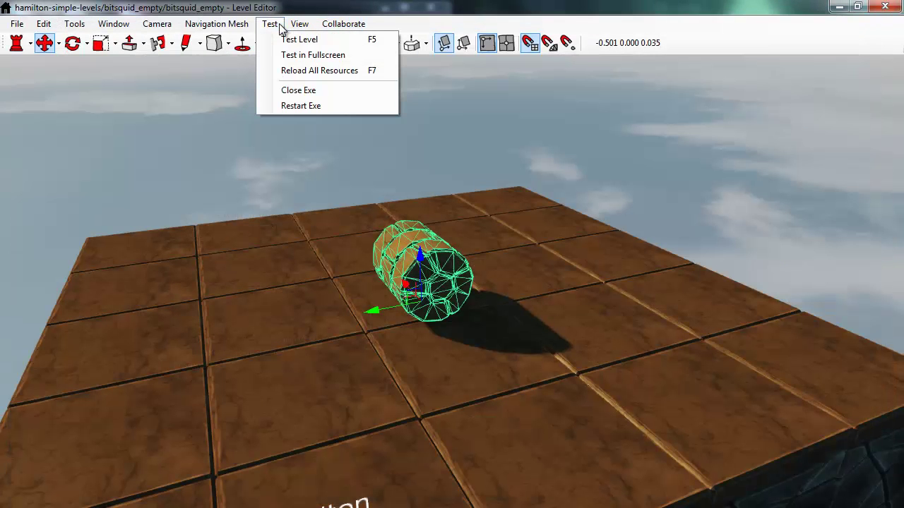
click(319, 70)
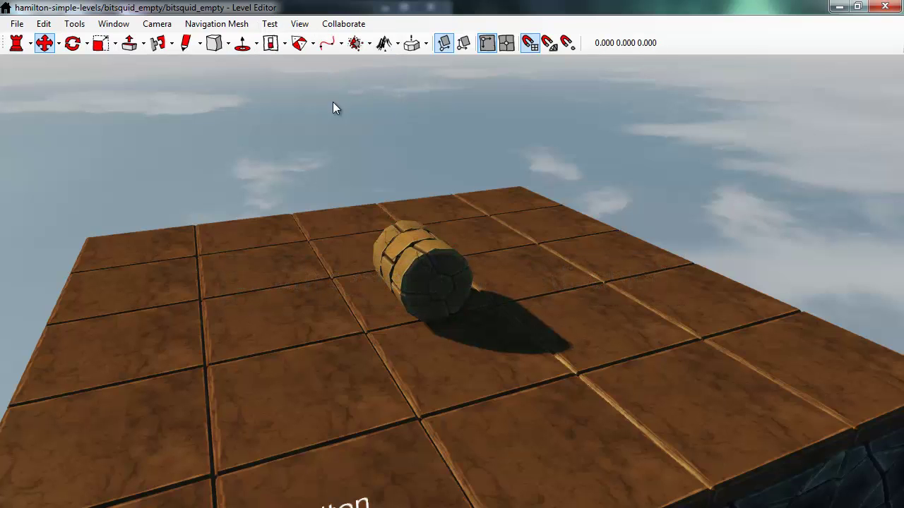
click(445, 269)
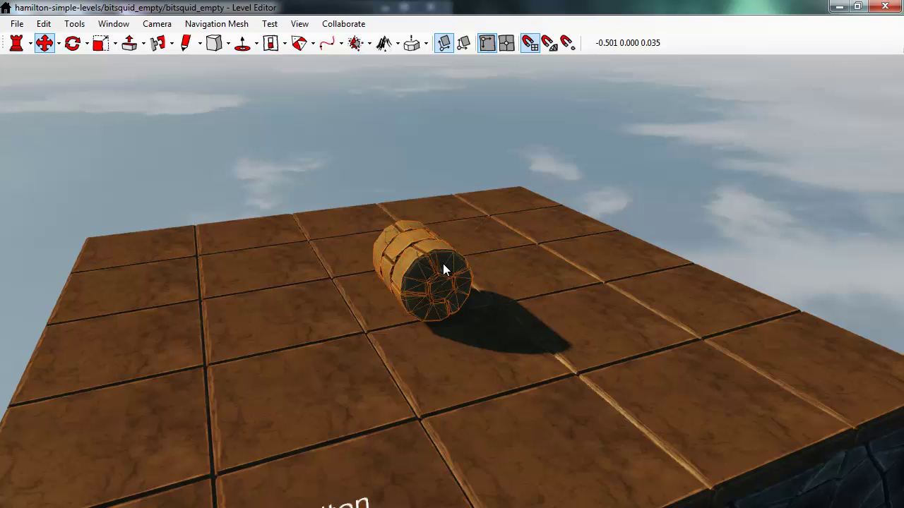
click(509, 260)
click(452, 269)
key(Escape)
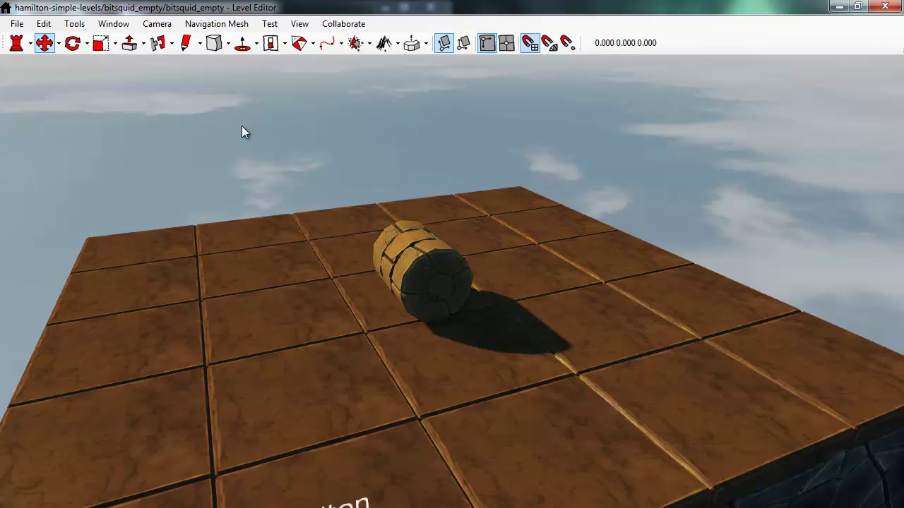
Open the level flow graph and delete the Push node with its wires
click(113, 23)
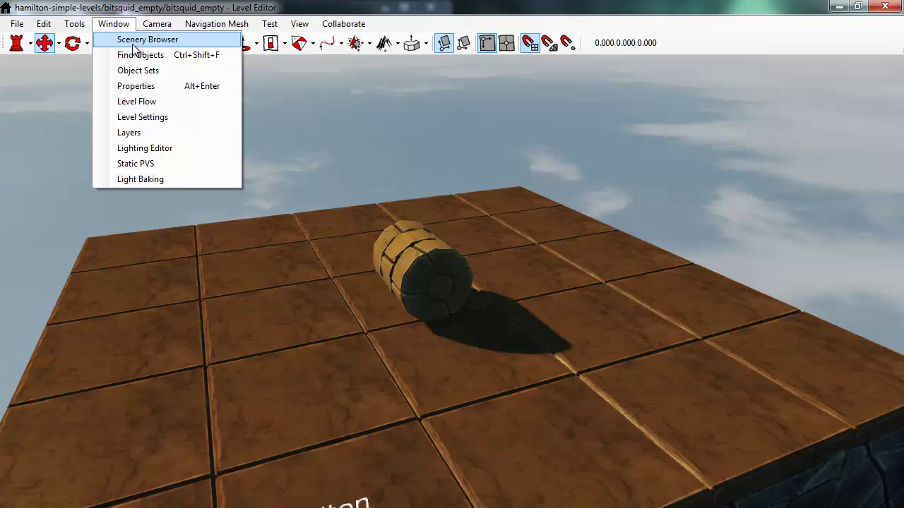
click(131, 102)
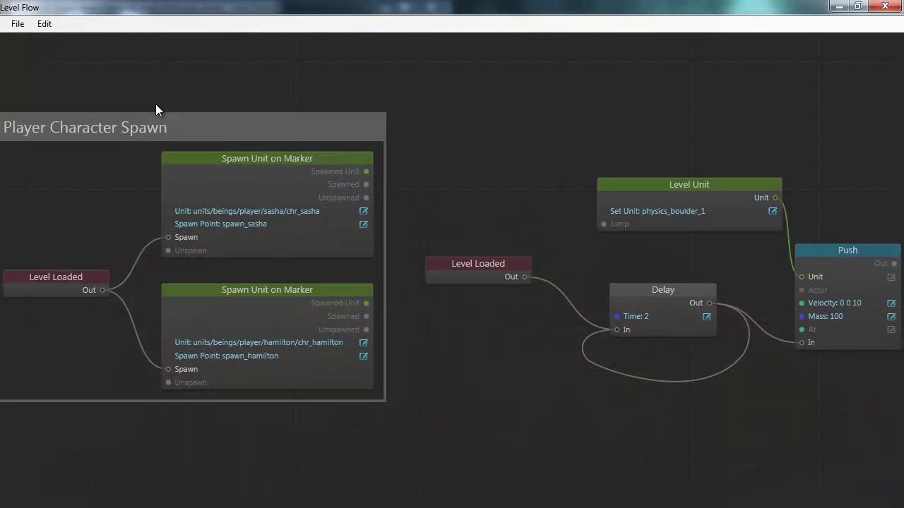
drag(698, 182, 654, 132)
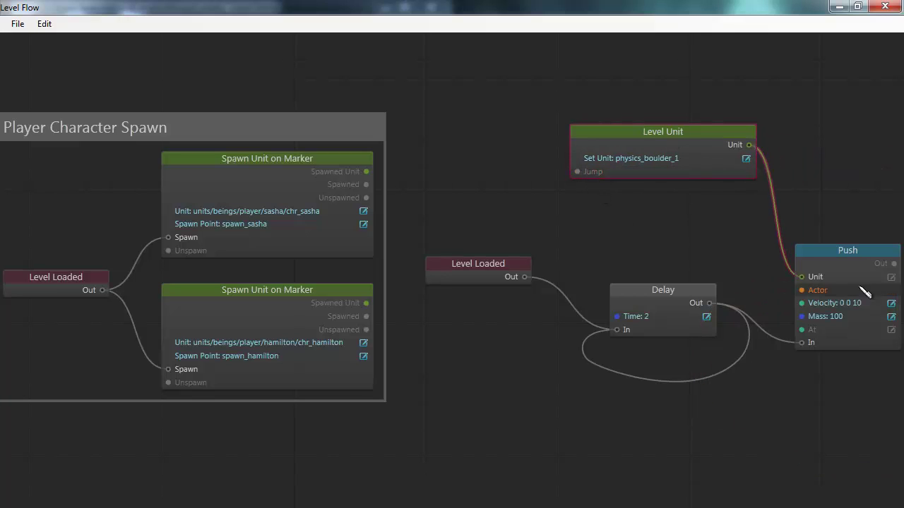
click(844, 254)
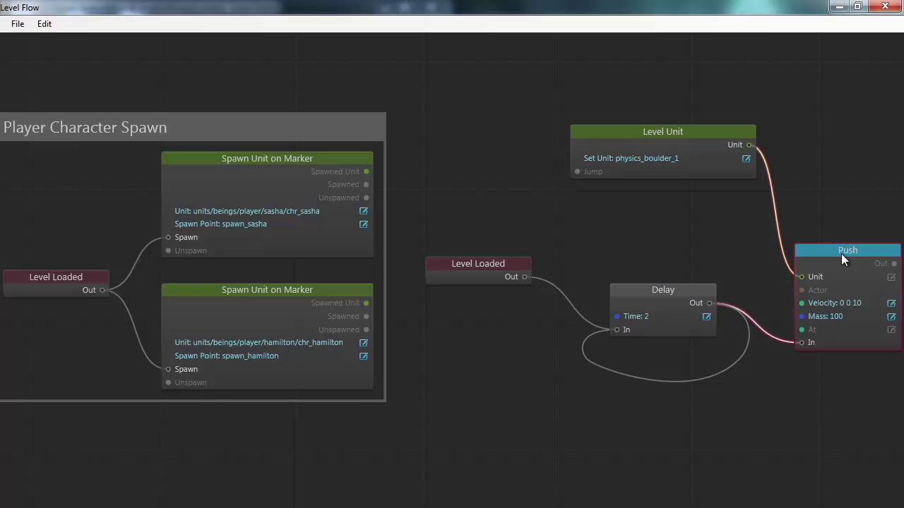
key(Delete)
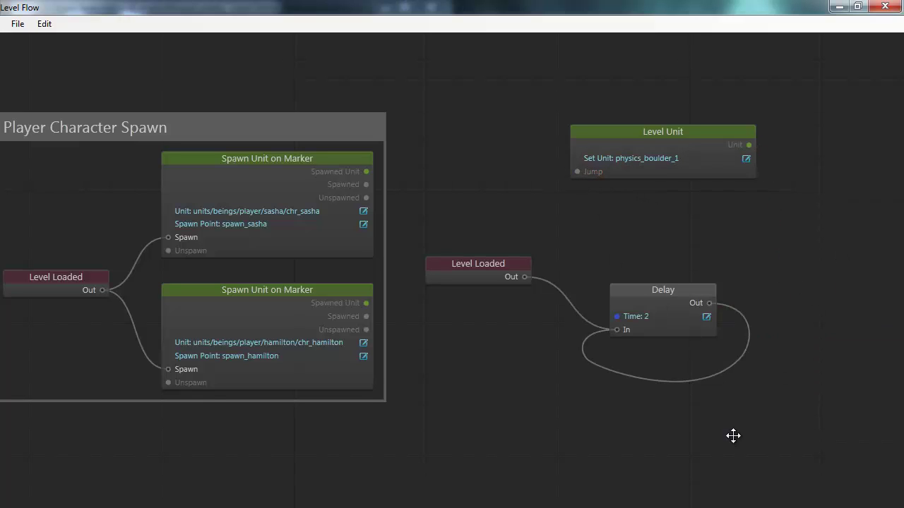
Arrange the Delay and physics_boulder_1 Level Unit nodes so Delay's Out feeds Jump
middle_drag(733, 436, 646, 419)
drag(535, 118, 762, 224)
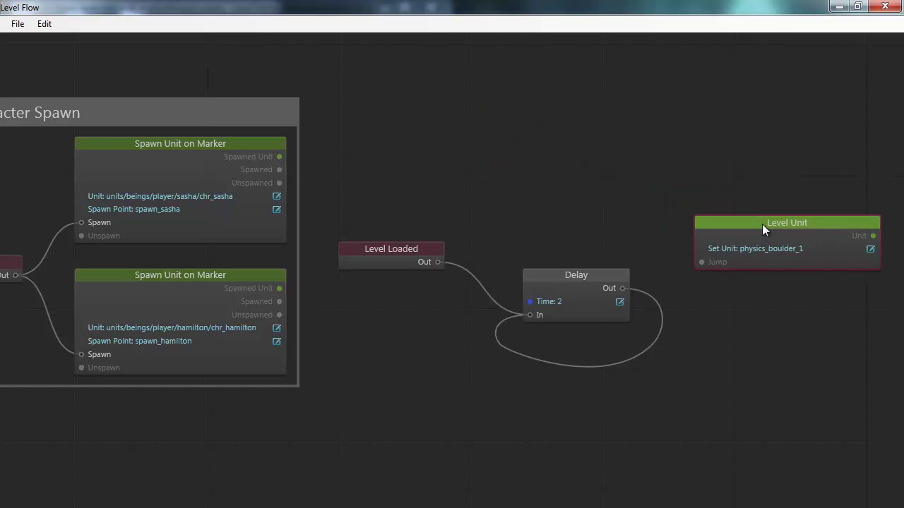
click(585, 276)
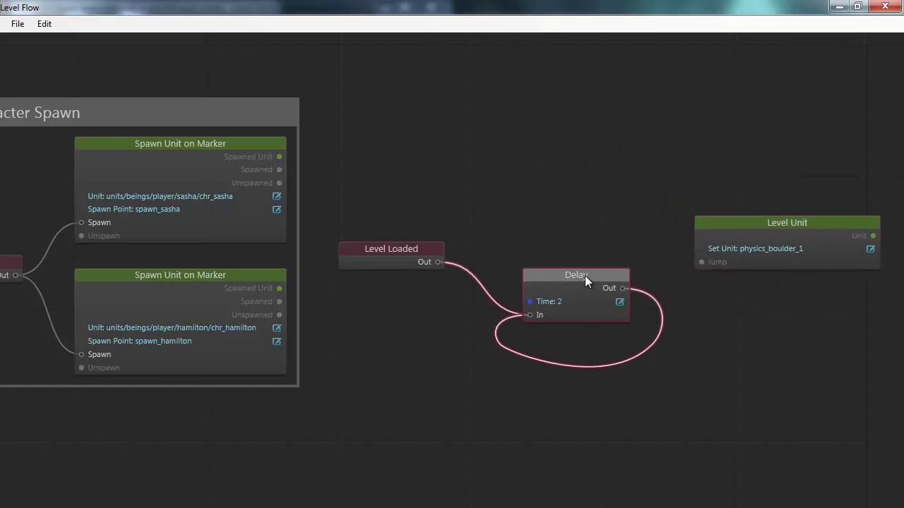
drag(585, 275, 705, 267)
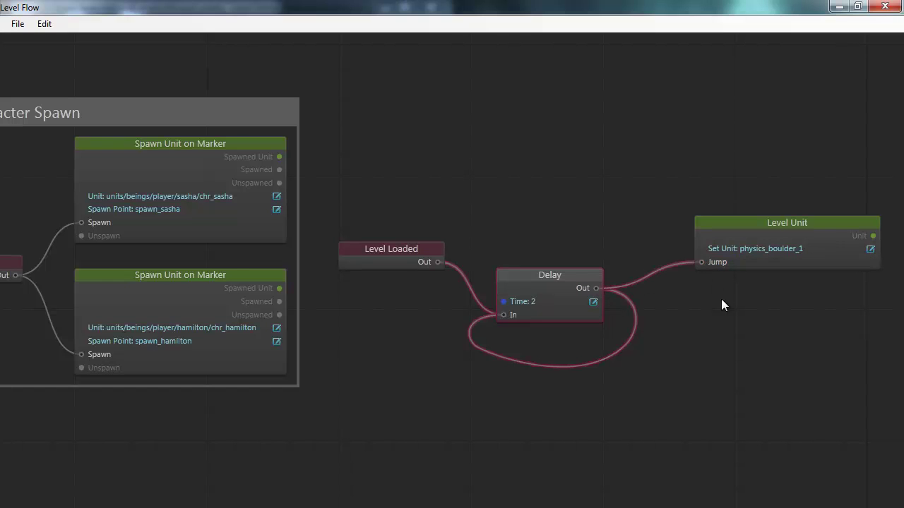
click(739, 350)
click(757, 226)
drag(757, 225, 731, 223)
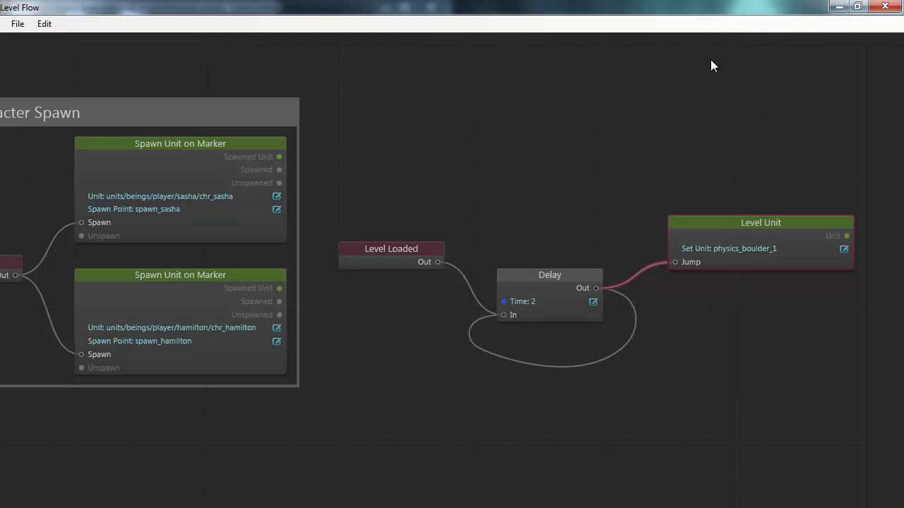
click(755, 117)
Duplicate the boulder 2 units along Y and add a Level Unit flow node for the copy
click(884, 7)
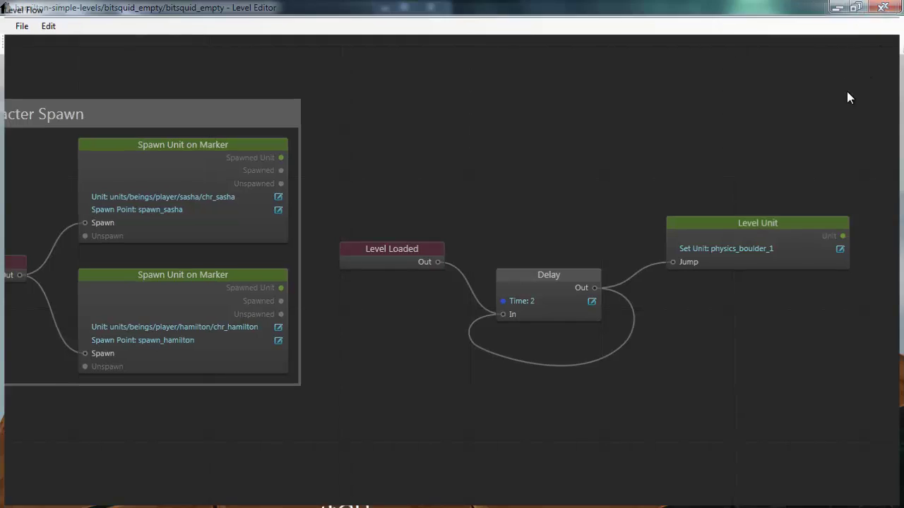
click(442, 277)
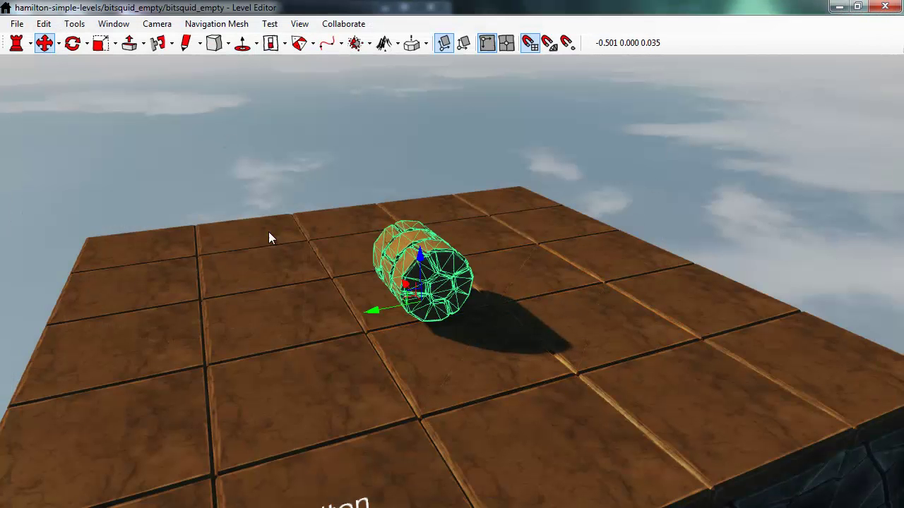
shift+drag(391, 311, 228, 307)
click(293, 300)
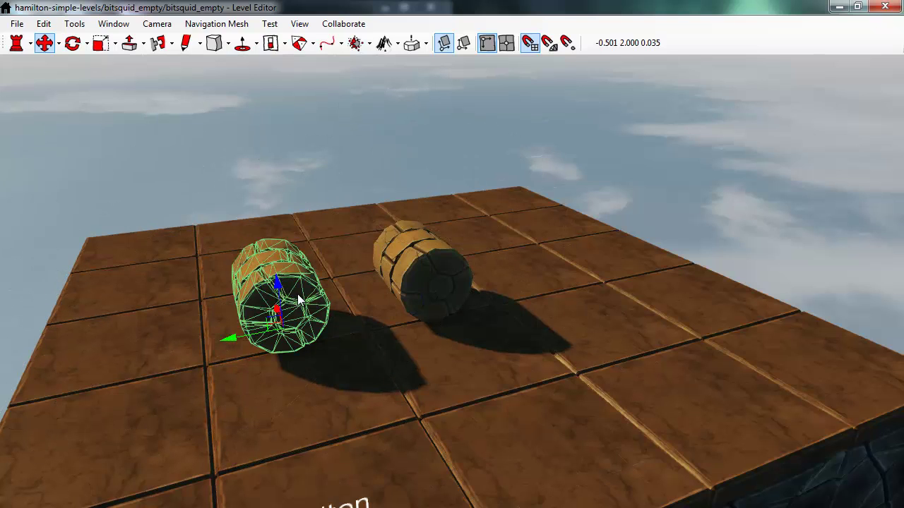
right_click(298, 295)
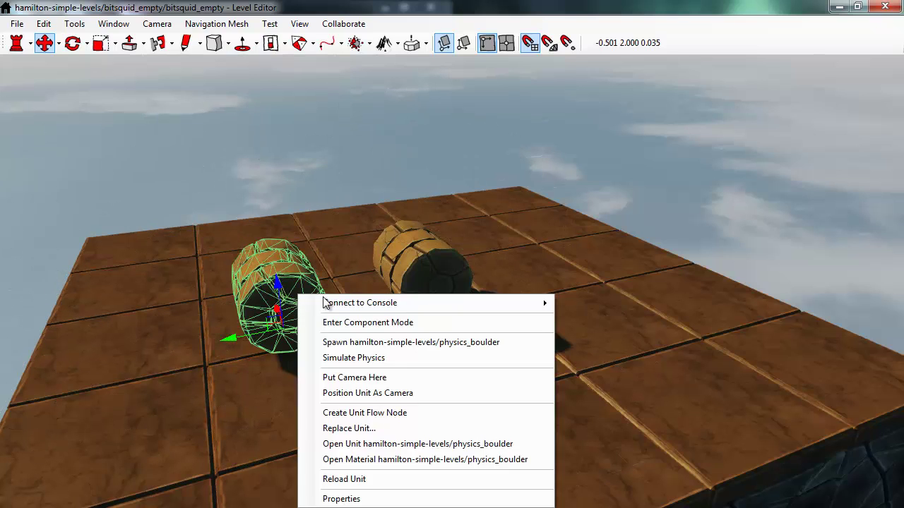
click(406, 415)
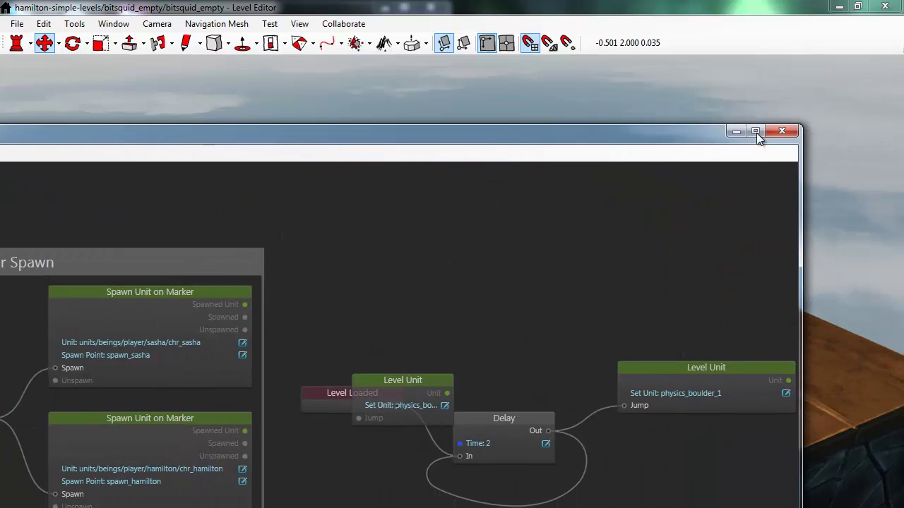
Wire Delay's Out to the Jump input of the physics_boulder_2 Level Unit node and widen it
click(756, 133)
drag(511, 253, 824, 328)
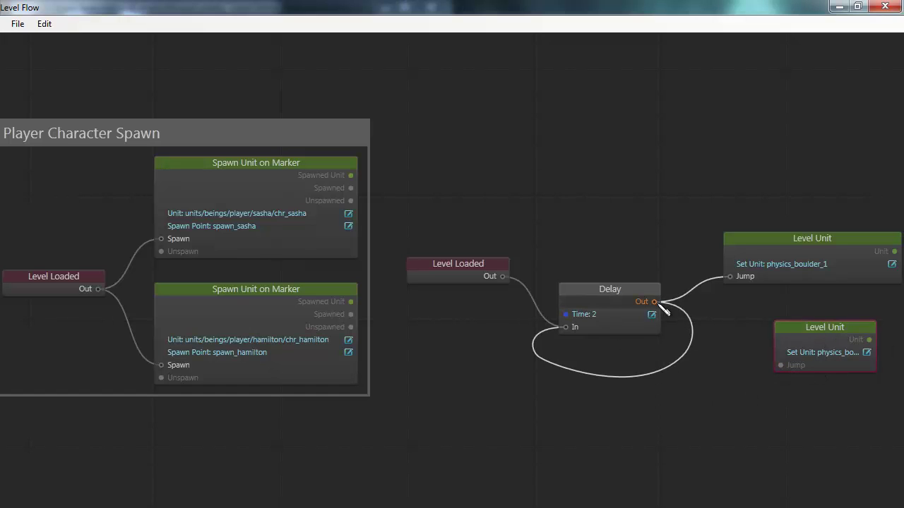
mouse_move(654, 303)
mouse_down()
mouse_move(785, 373)
mouse_move(781, 366)
mouse_up()
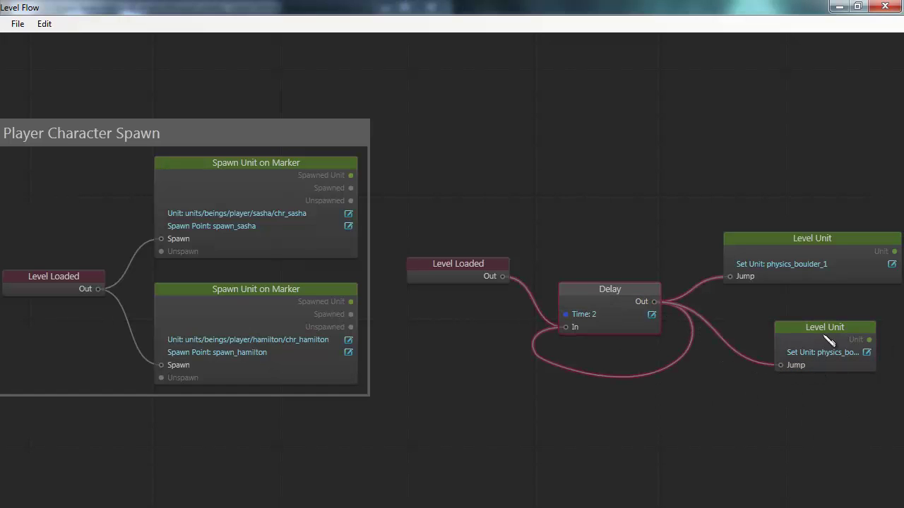
drag(815, 329, 764, 316)
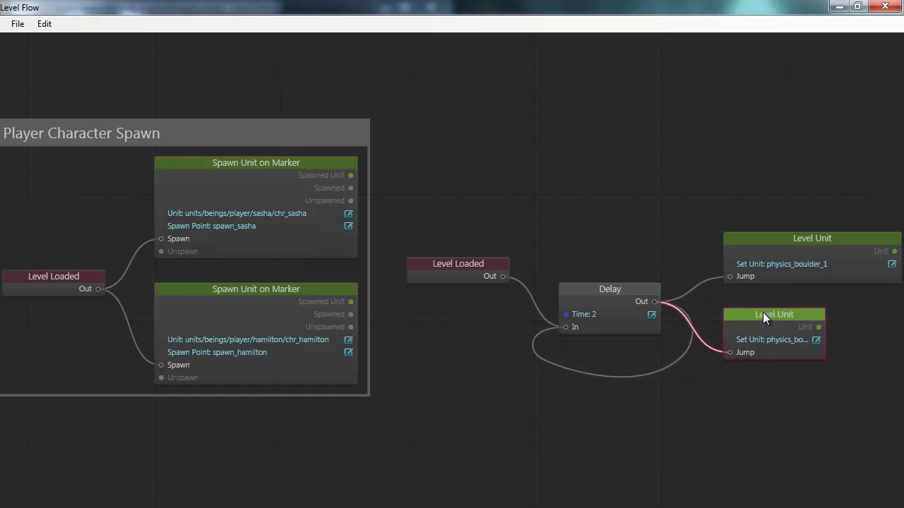
click(637, 124)
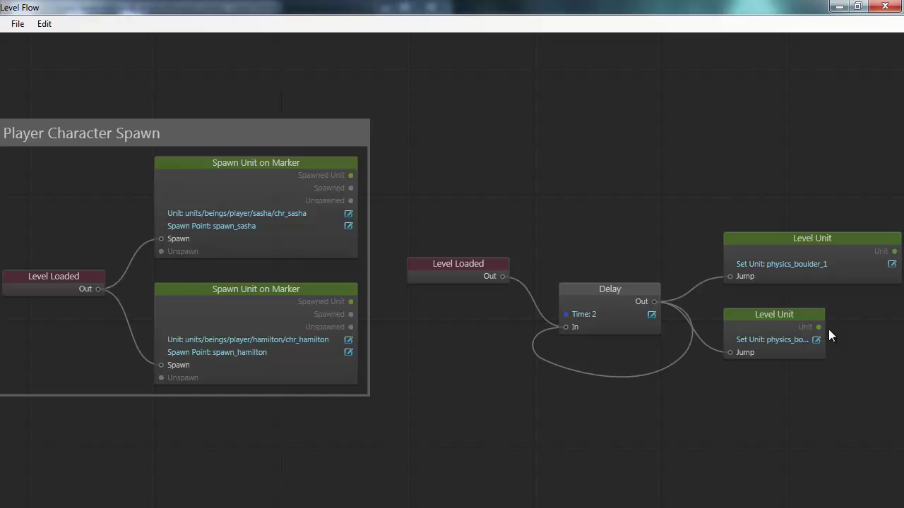
drag(825, 329, 901, 329)
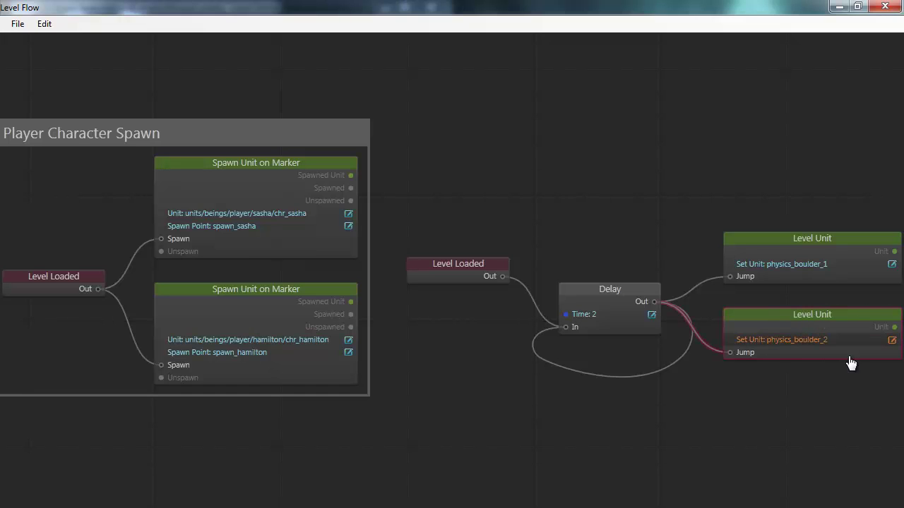
click(807, 430)
middle_drag(838, 433, 787, 425)
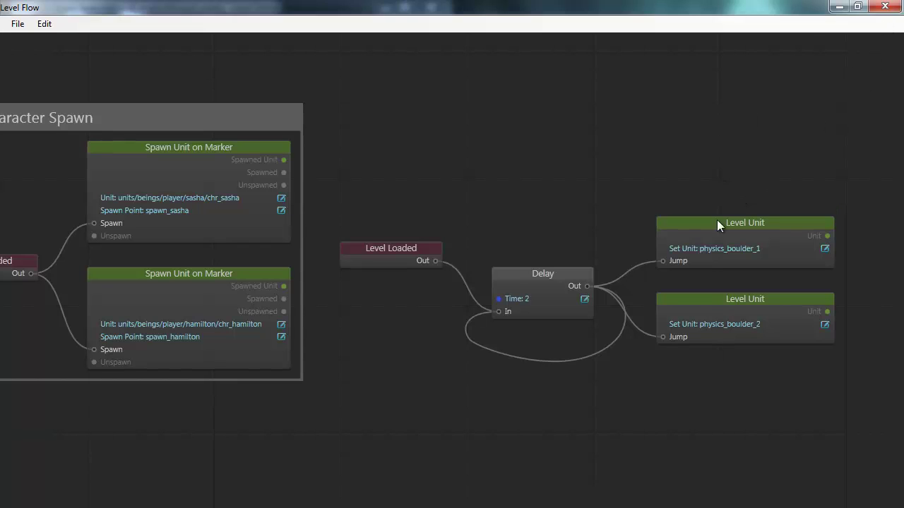
Frame both boulders in the viewport, test the level, and return to editing with Esc
click(887, 9)
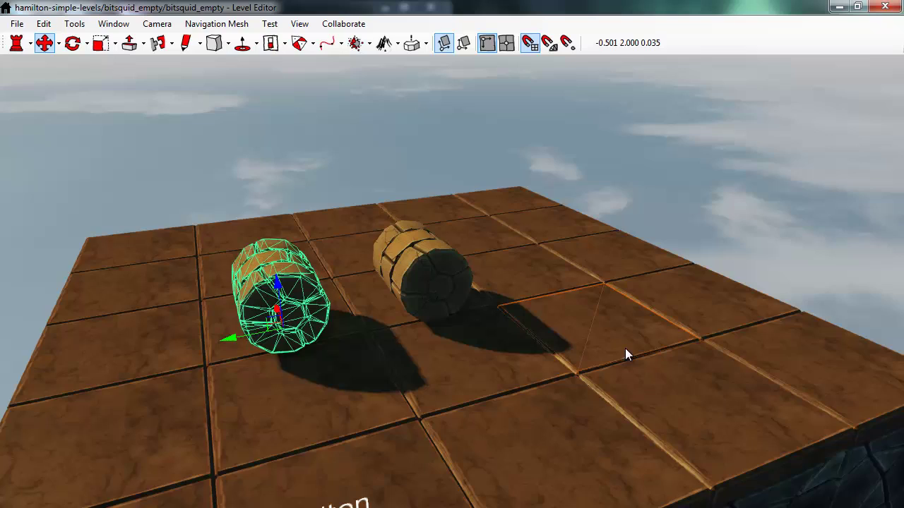
alt+middle_drag(625, 348, 442, 289)
scroll(445, 282, down, 10)
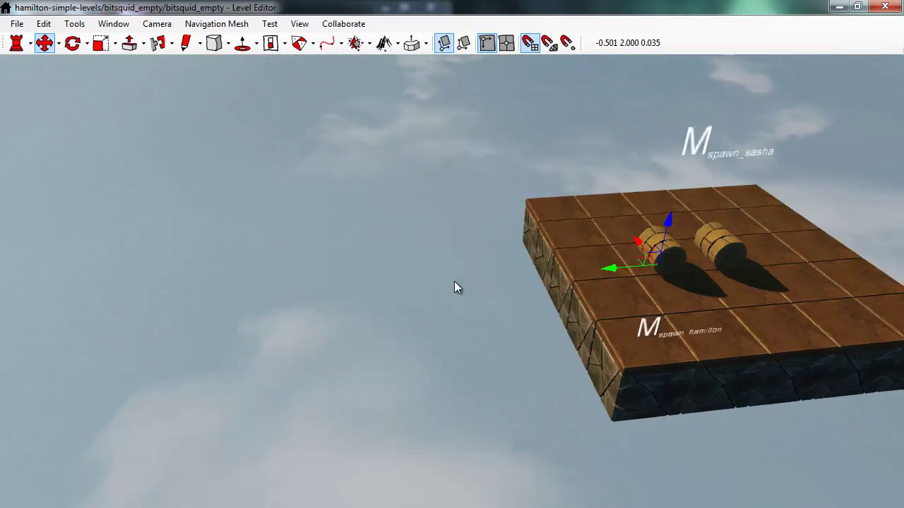
scroll(452, 280, up, 3)
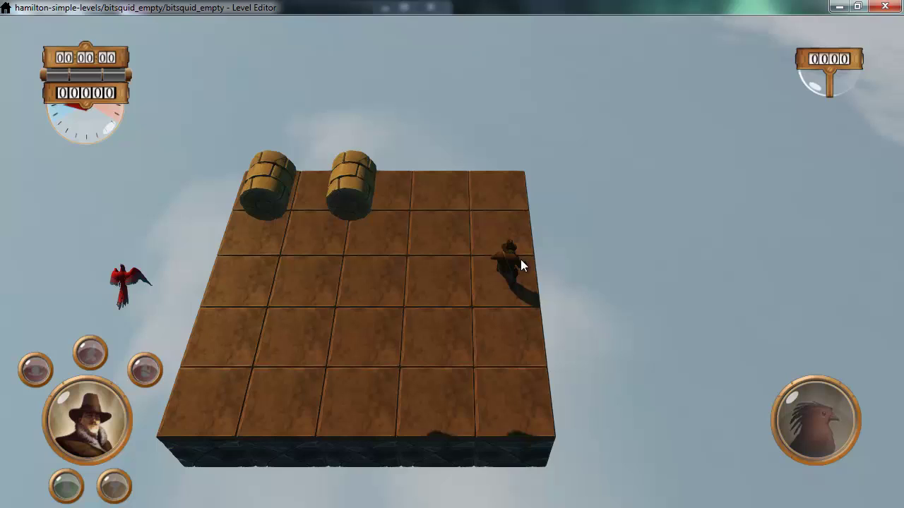
key(Escape)
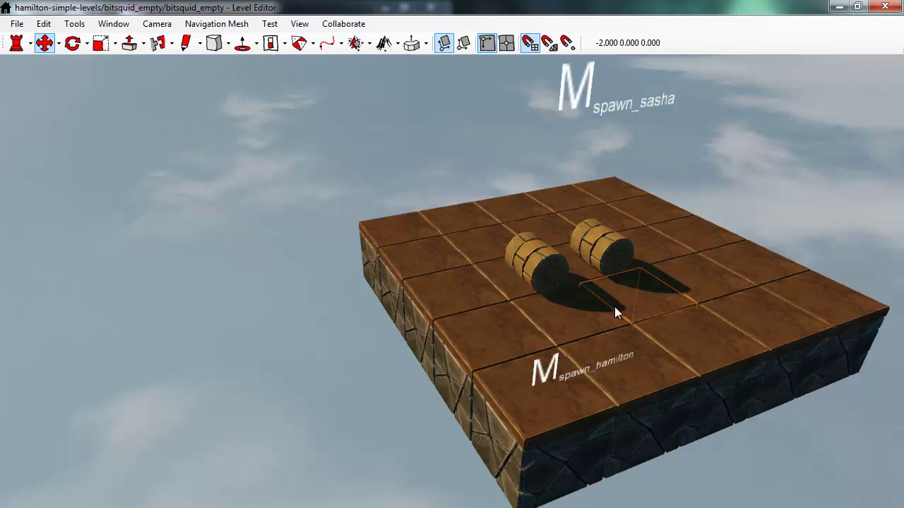
Open the physics_boulder unit in a maximized Unit Editor and view its flow graph
right_click(605, 249)
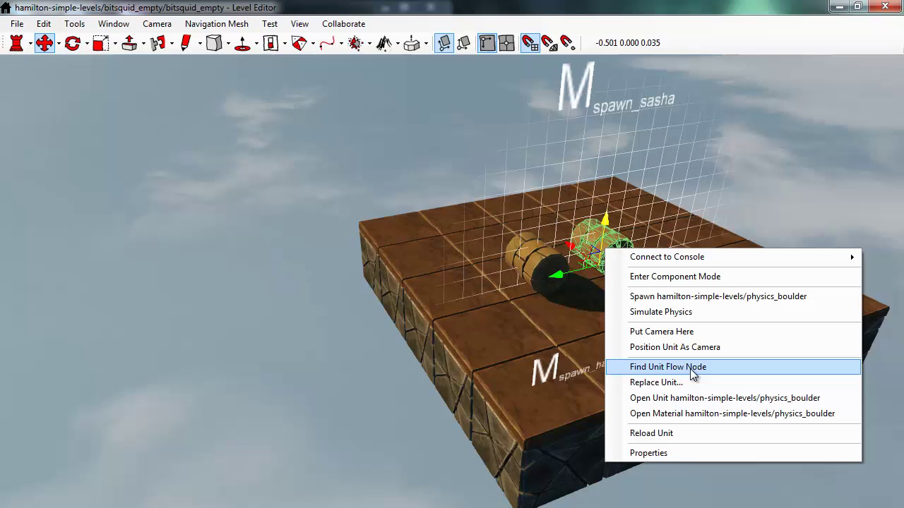
click(717, 398)
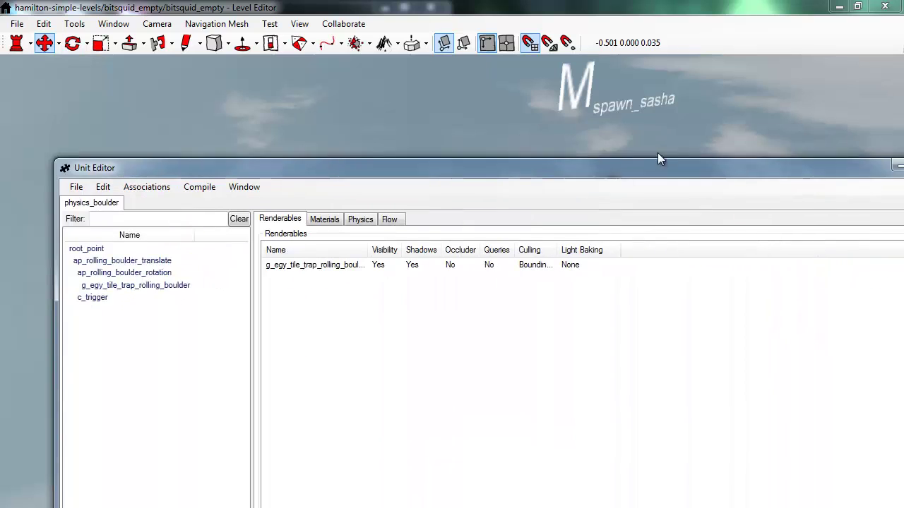
drag(657, 158, 521, 126)
click(759, 124)
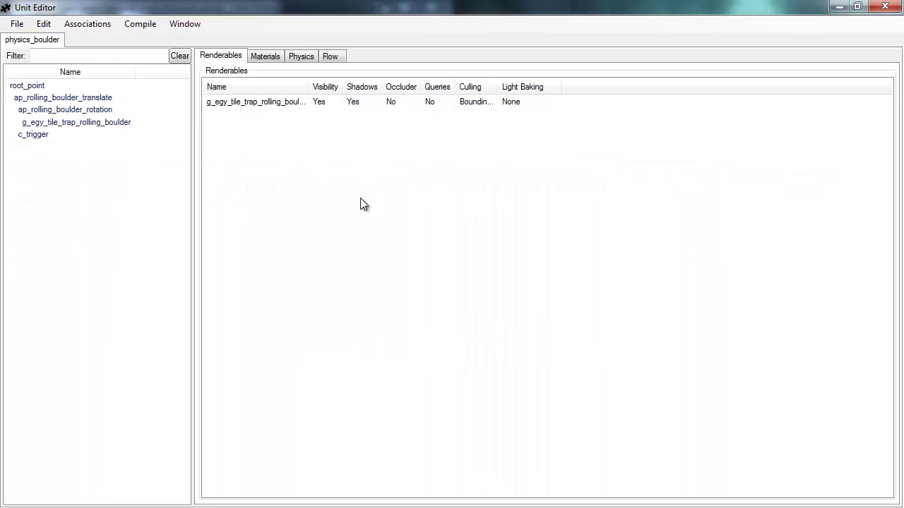
click(330, 57)
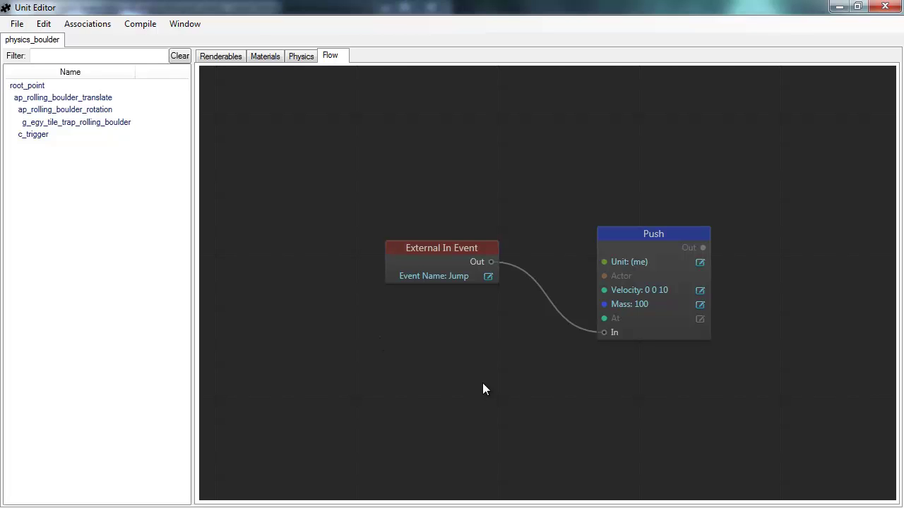
Create a collision flow node for the c_boulder actor from the Physics tab
click(297, 57)
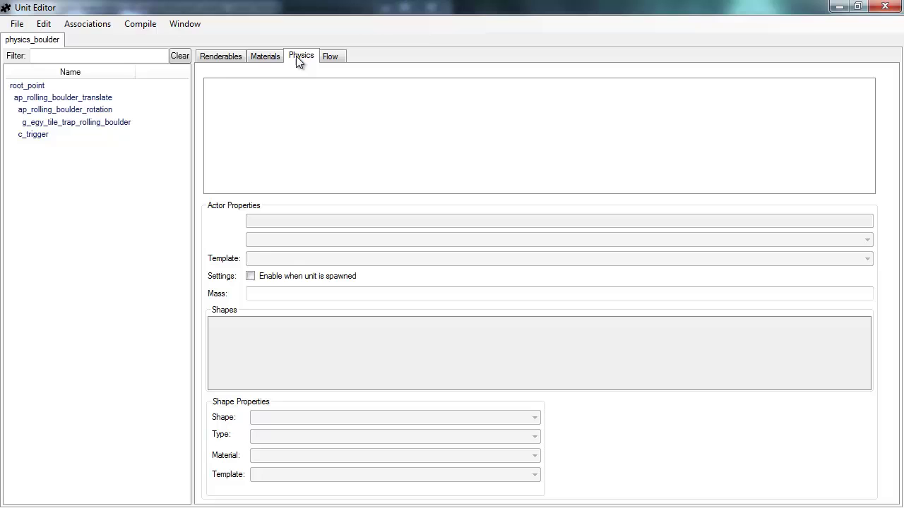
click(226, 85)
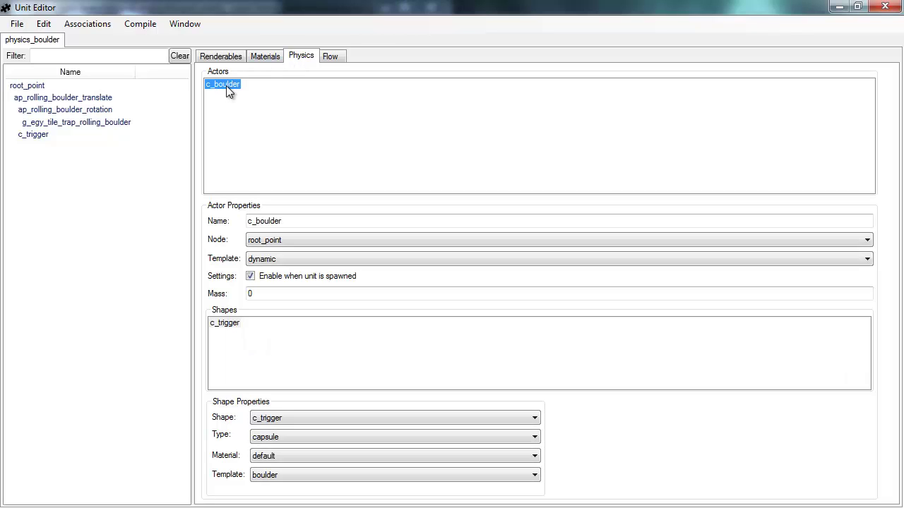
right_click(225, 85)
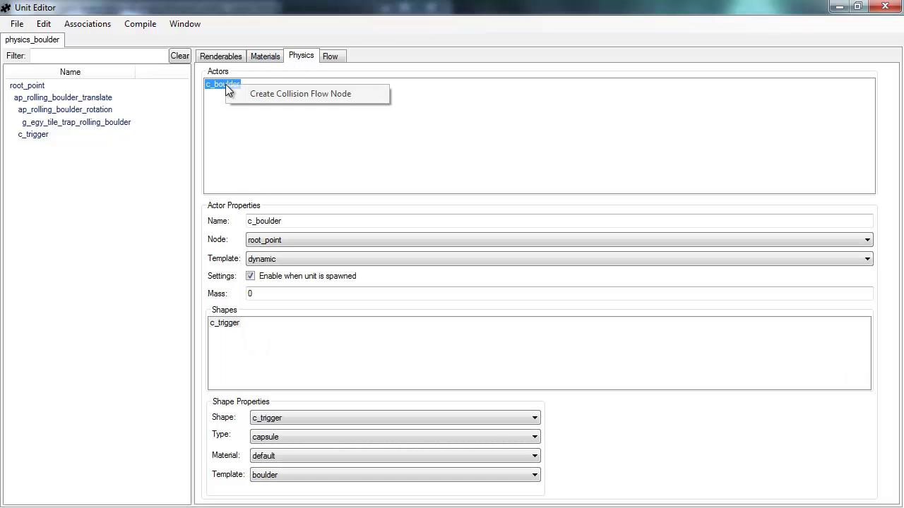
click(296, 94)
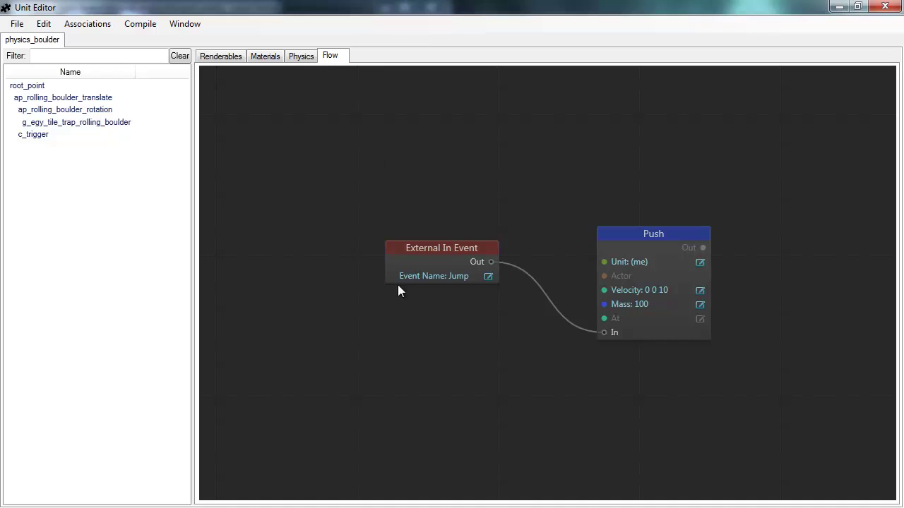
Move the c_boulder Physics Collision node to sit just below the External In Event node
scroll(517, 336, down, 4)
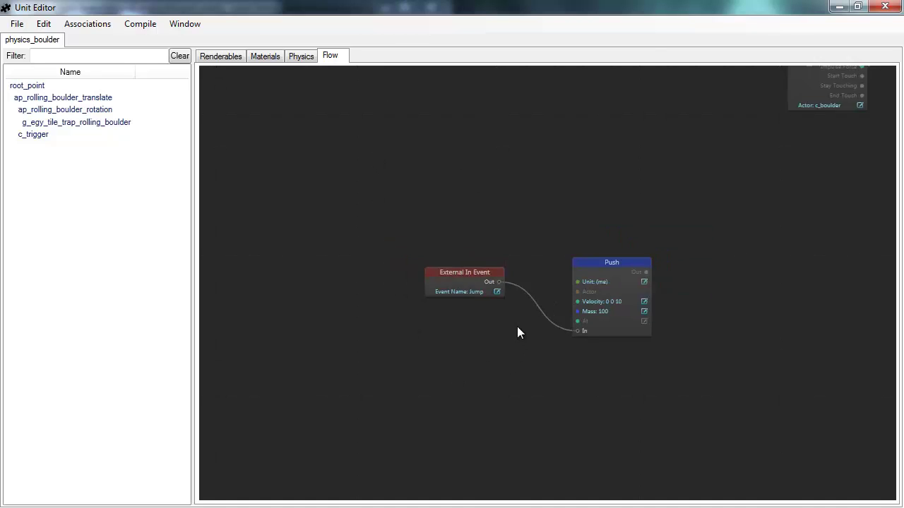
drag(735, 106, 432, 332)
scroll(499, 364, up, 4)
middle_drag(508, 367, 499, 276)
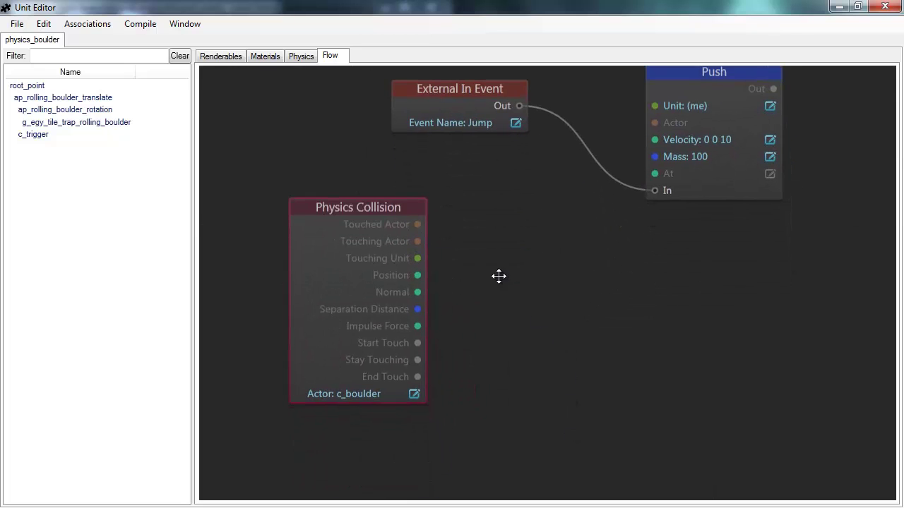
drag(396, 206, 459, 237)
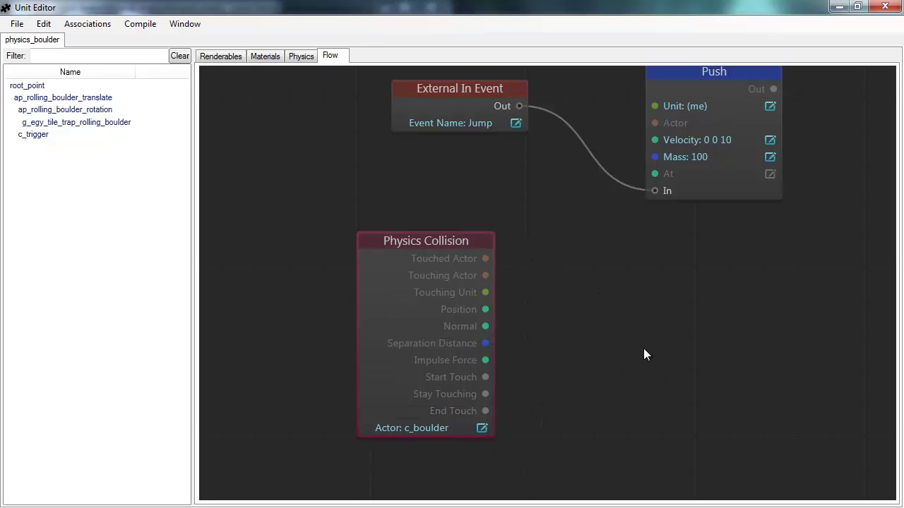
middle_drag(779, 329, 716, 358)
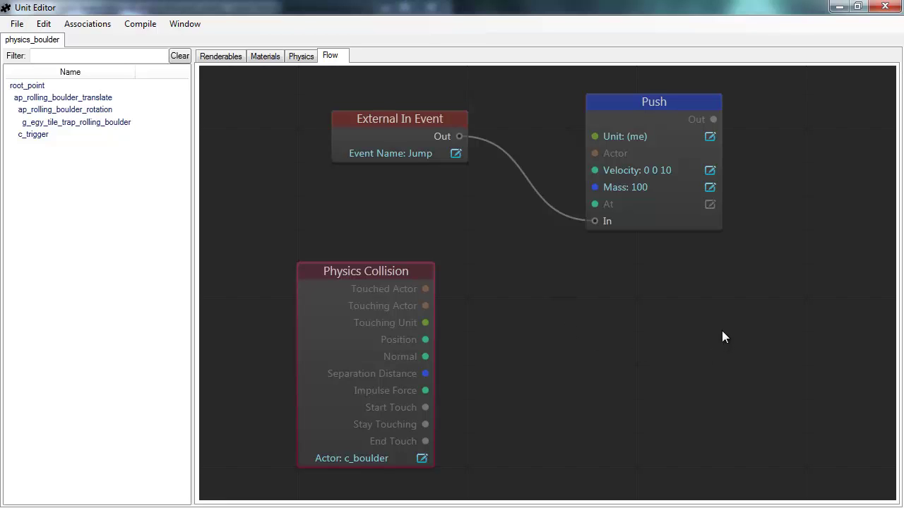
drag(402, 275, 435, 209)
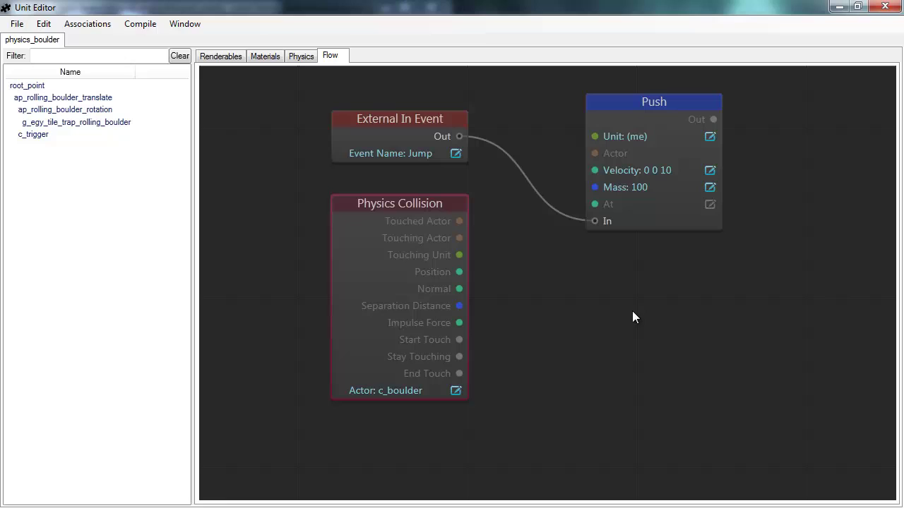
click(726, 364)
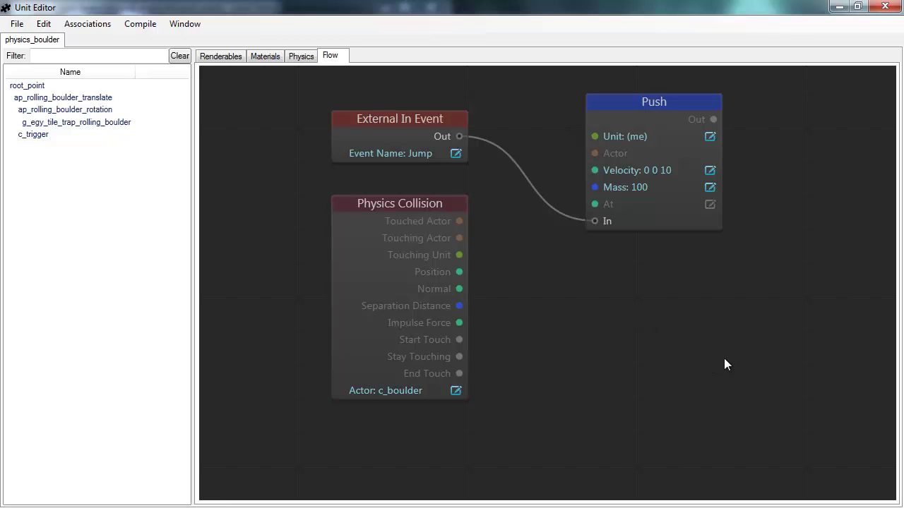